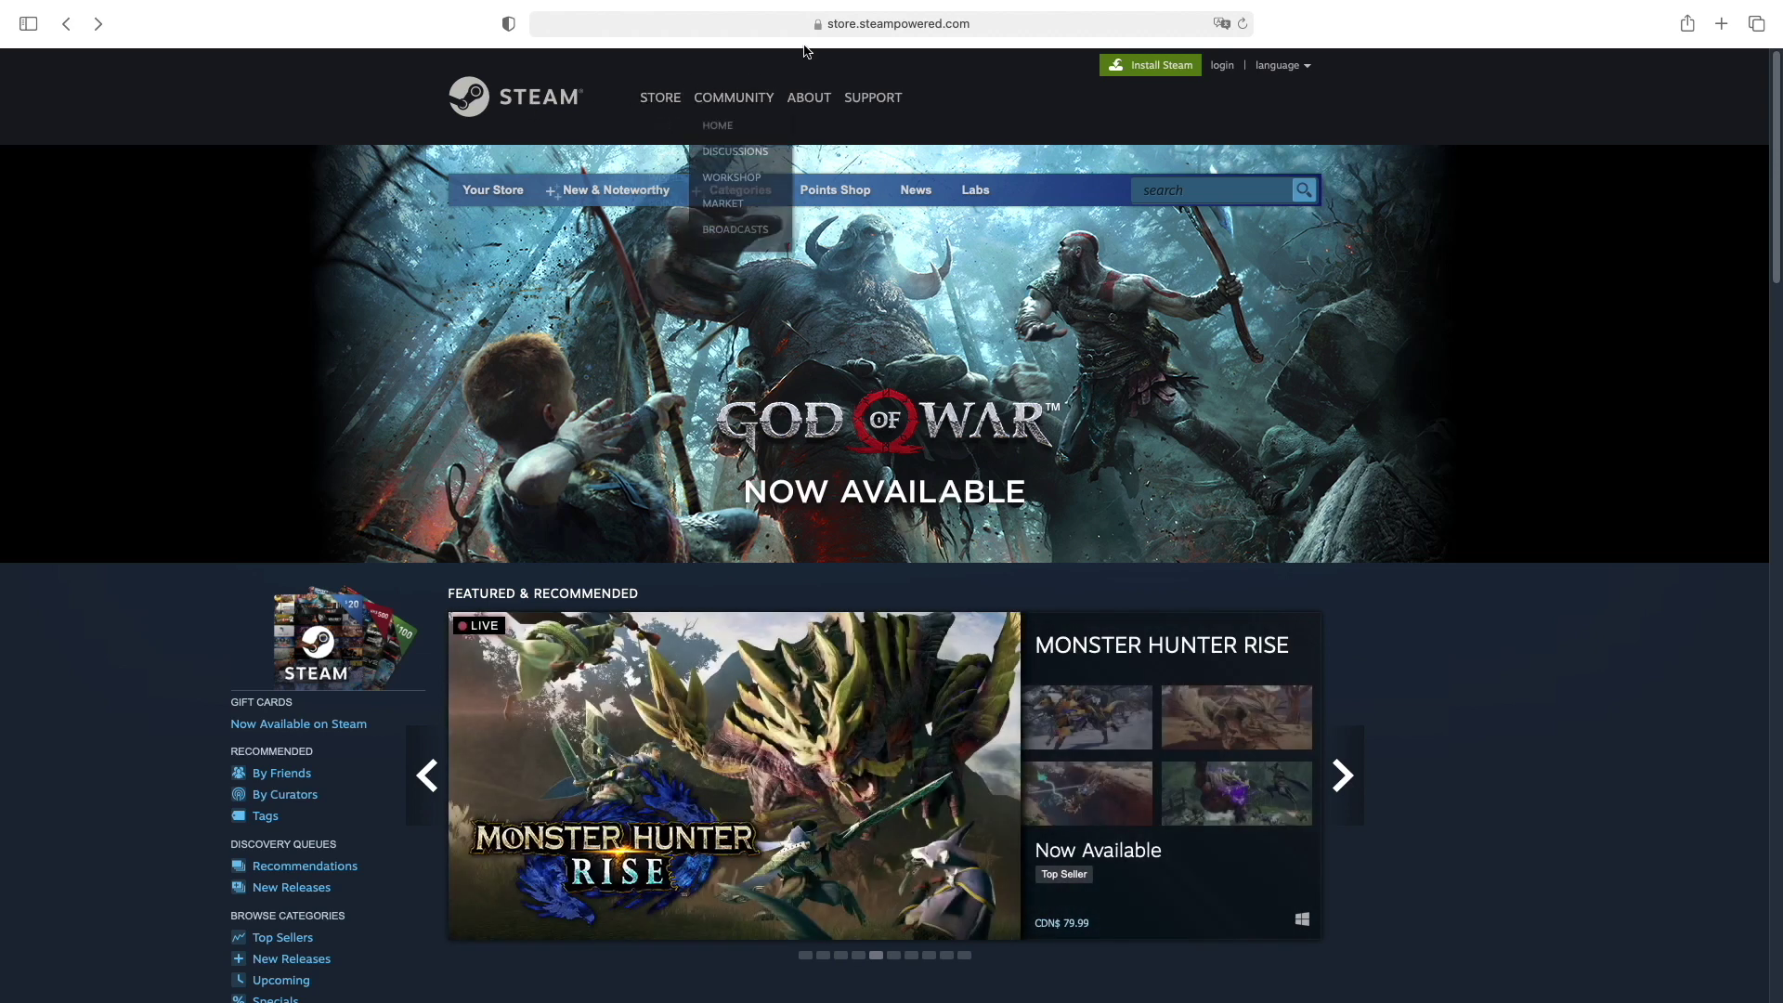
Go to Google and search for 'steam'
click(890, 31)
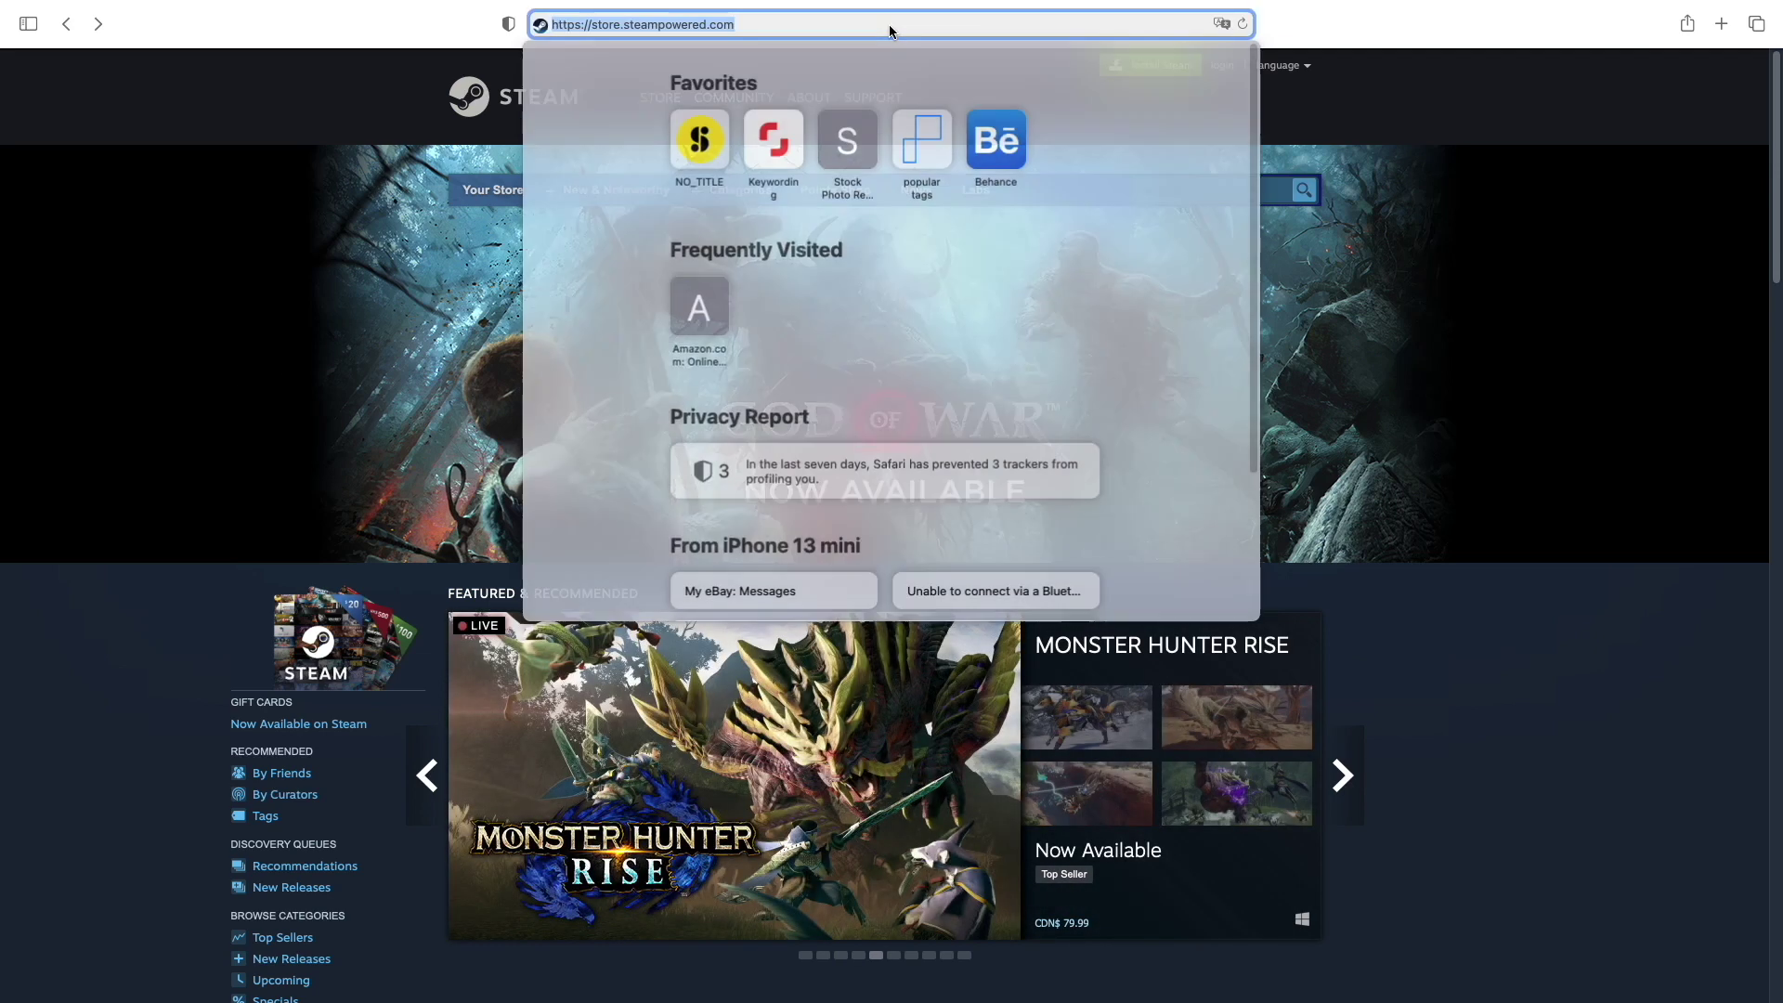
text(googl)
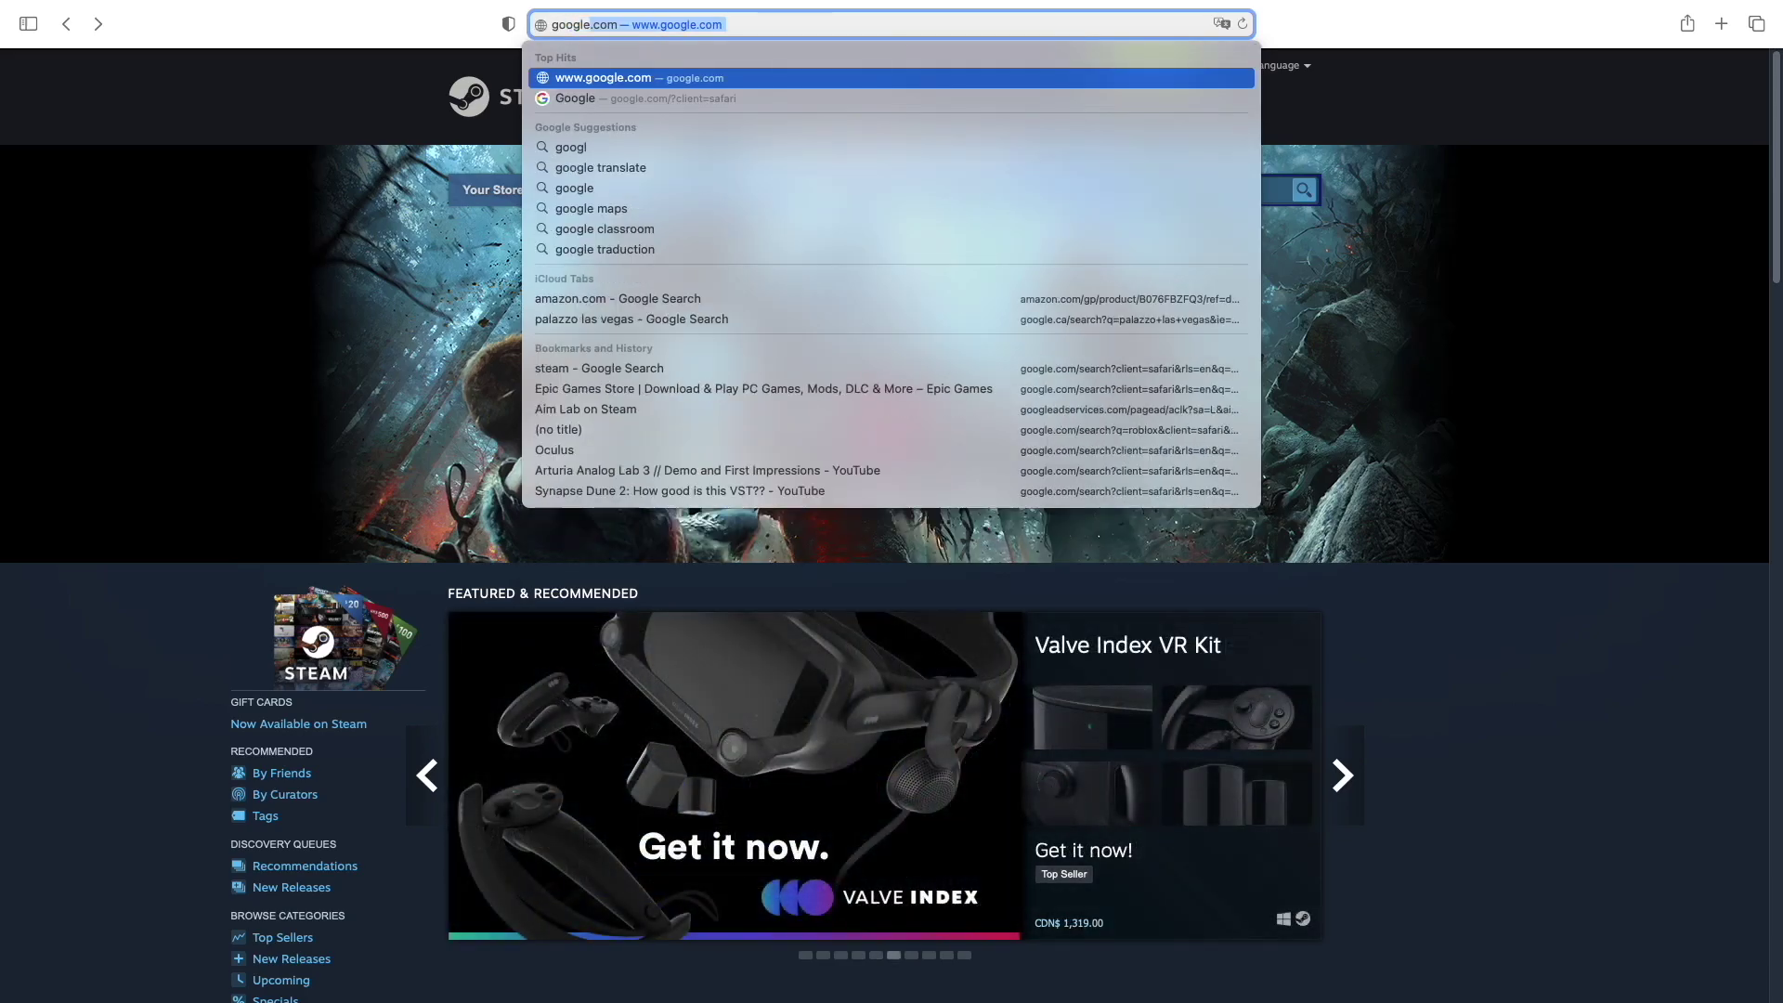
key(Return)
click(756, 426)
text(steam)
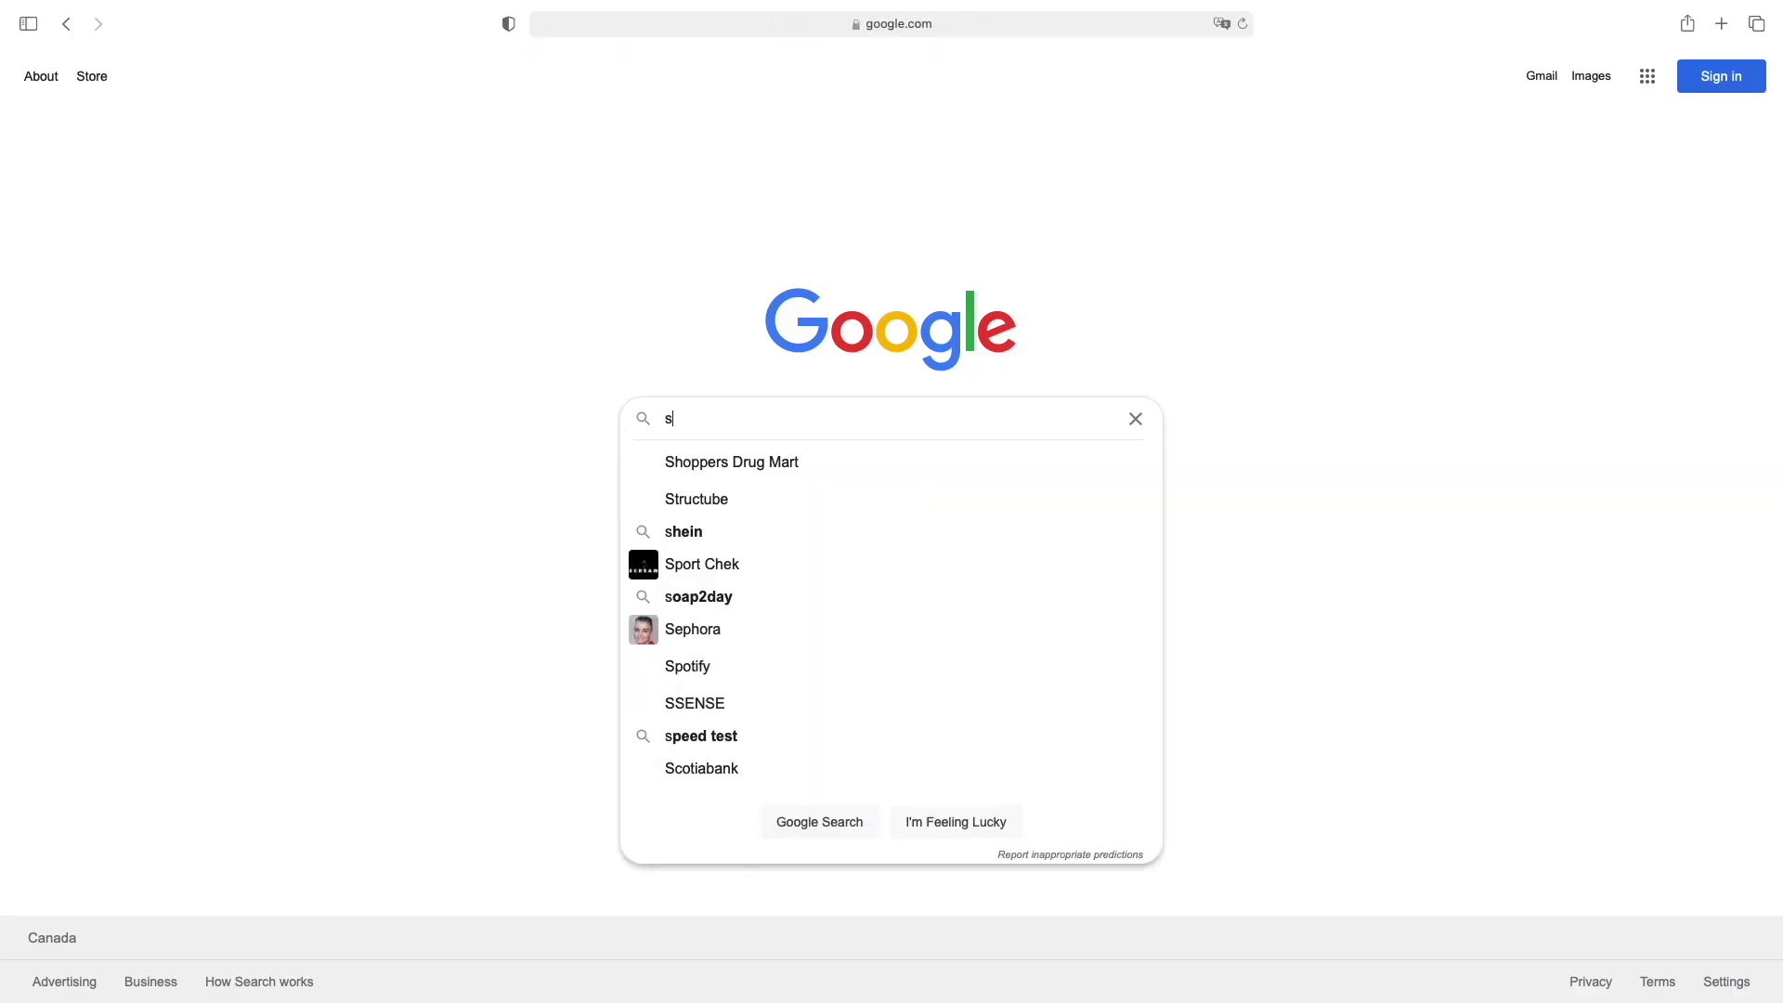
key(Return)
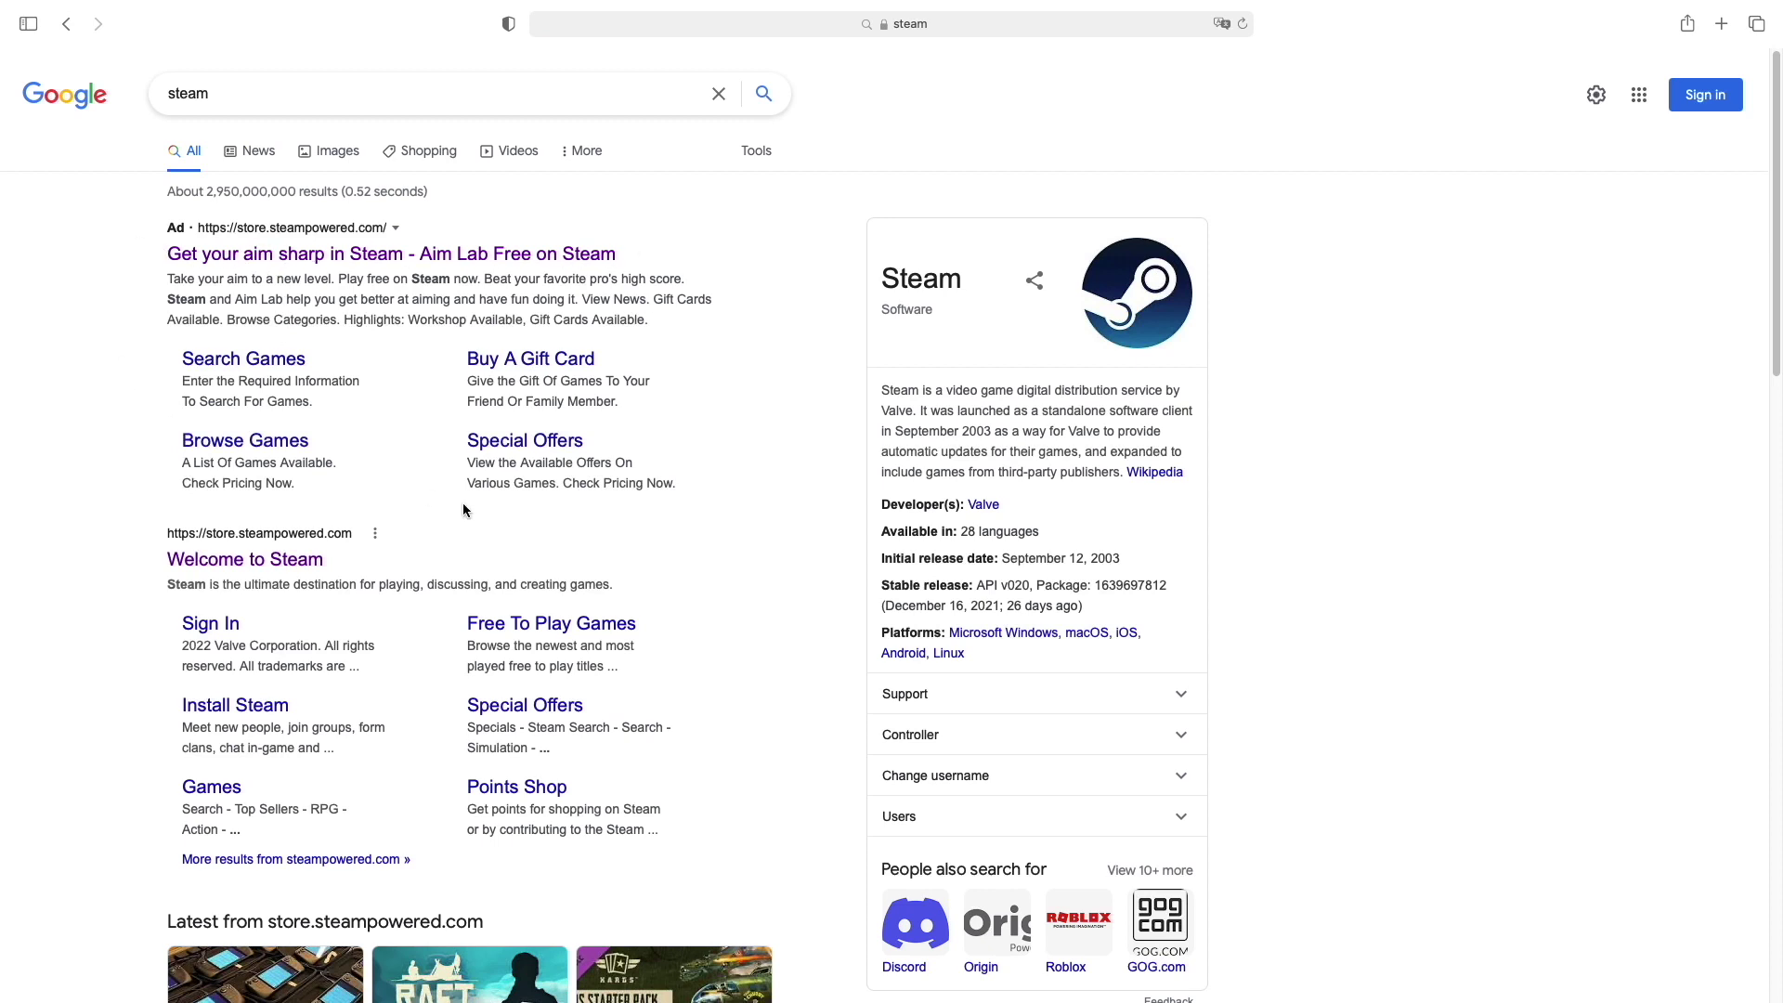
Open the official Steam store, go to its Sign In page and choose Join Steam
click(283, 560)
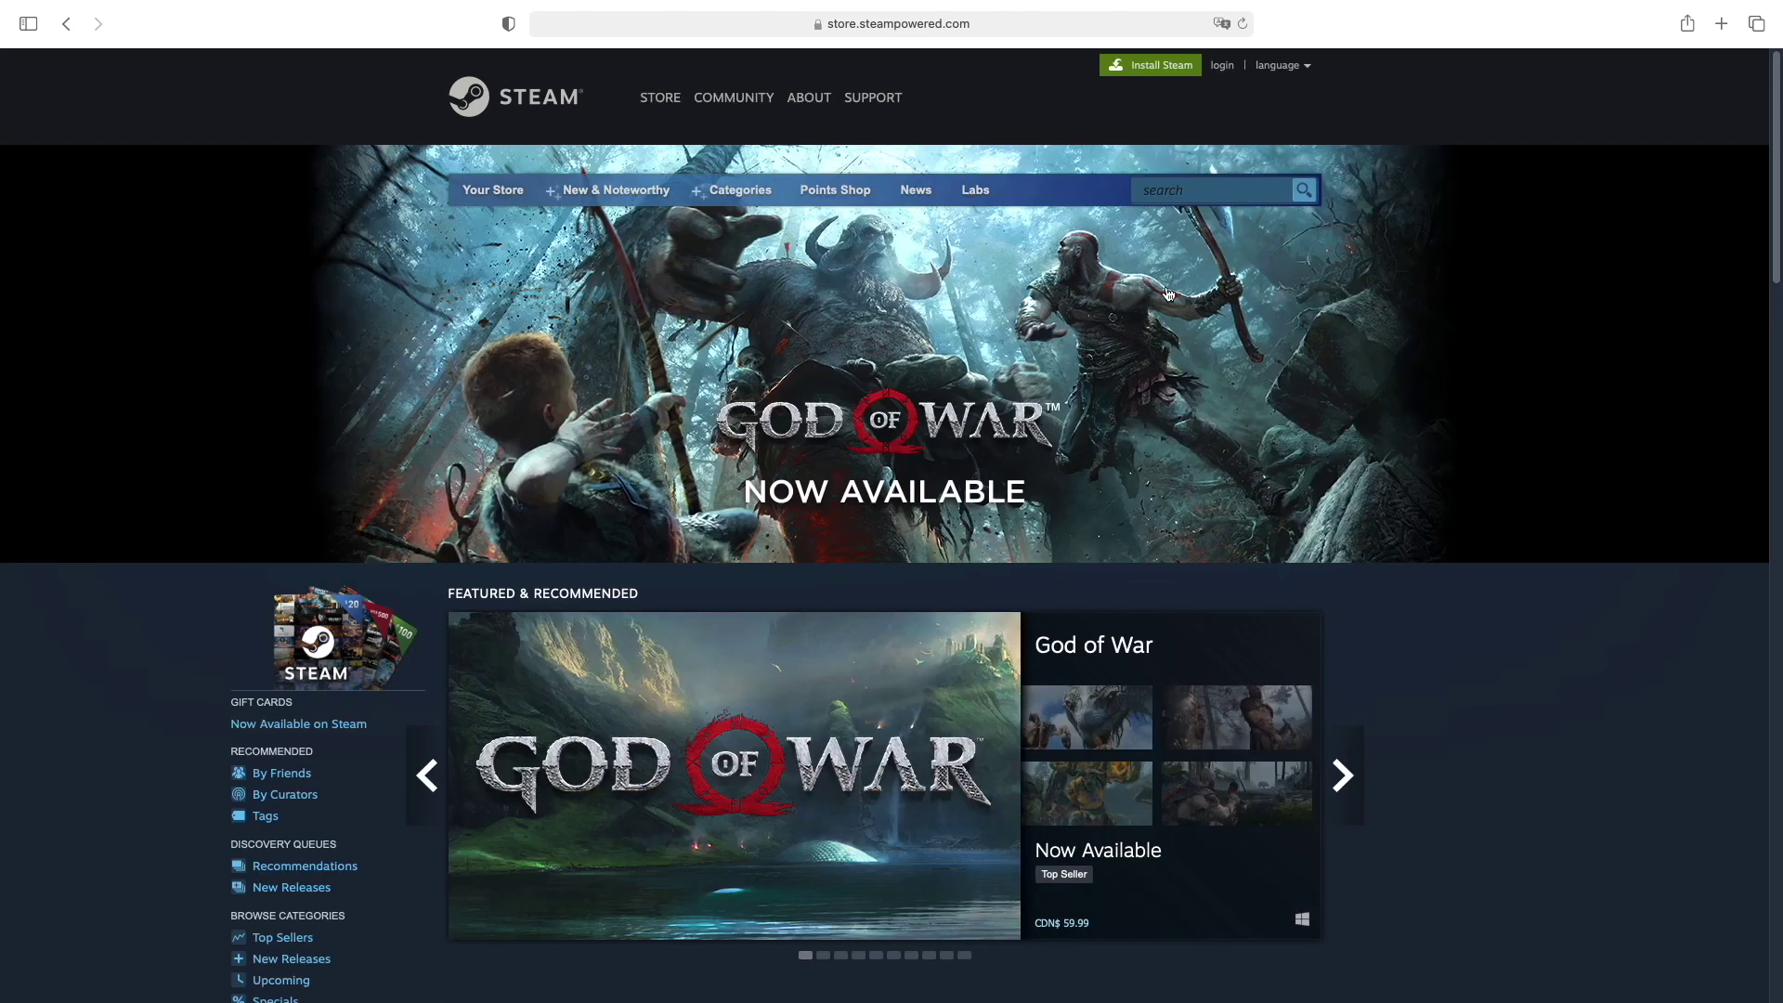
click(1223, 66)
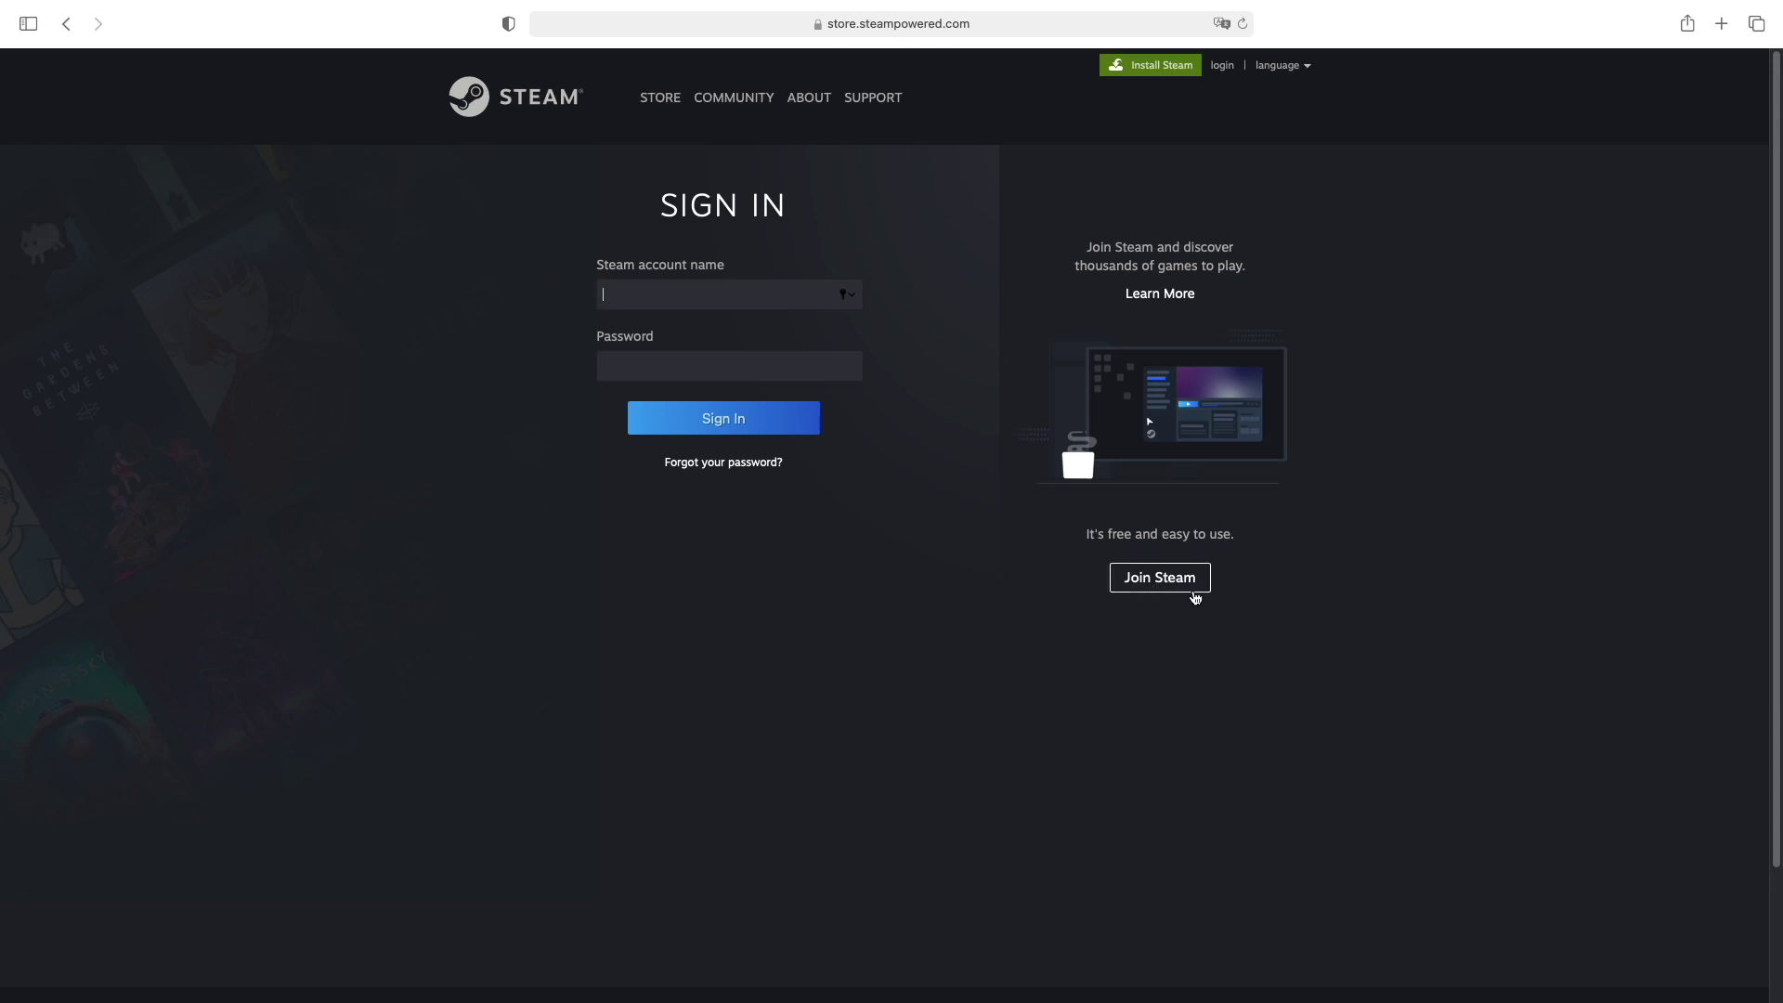
click(1138, 580)
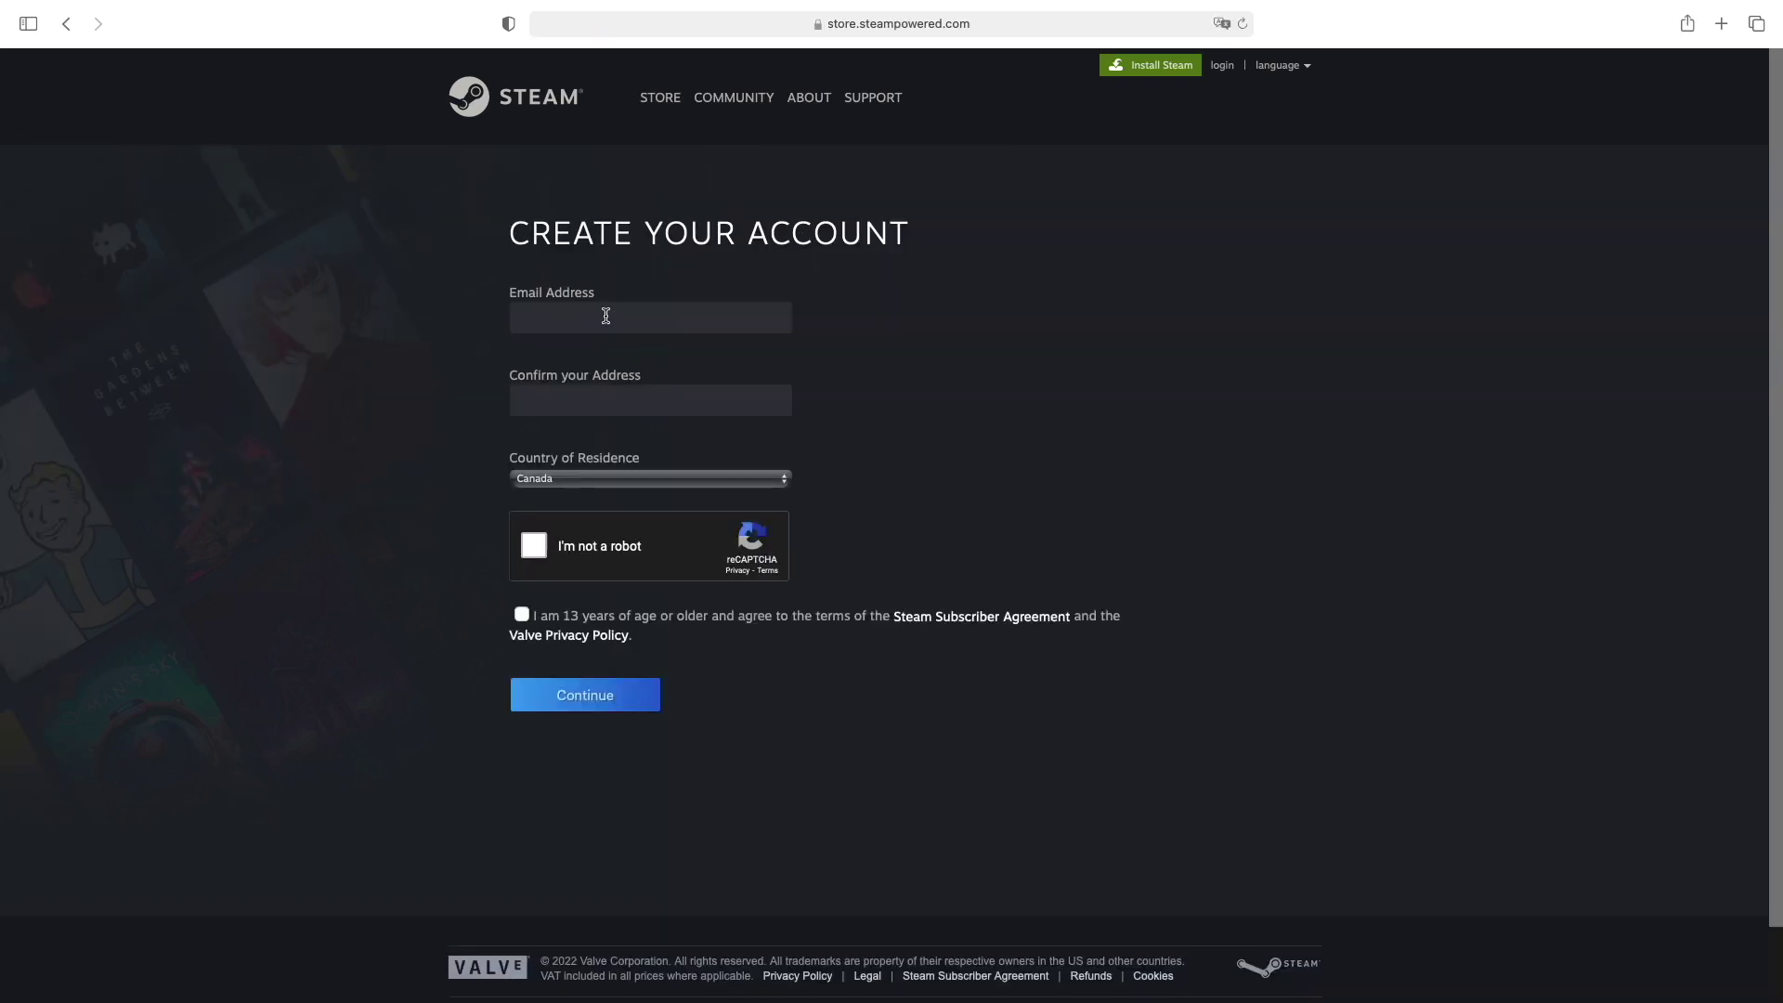
Enter the account e-mail address and repeat it in the Confirm field
click(608, 316)
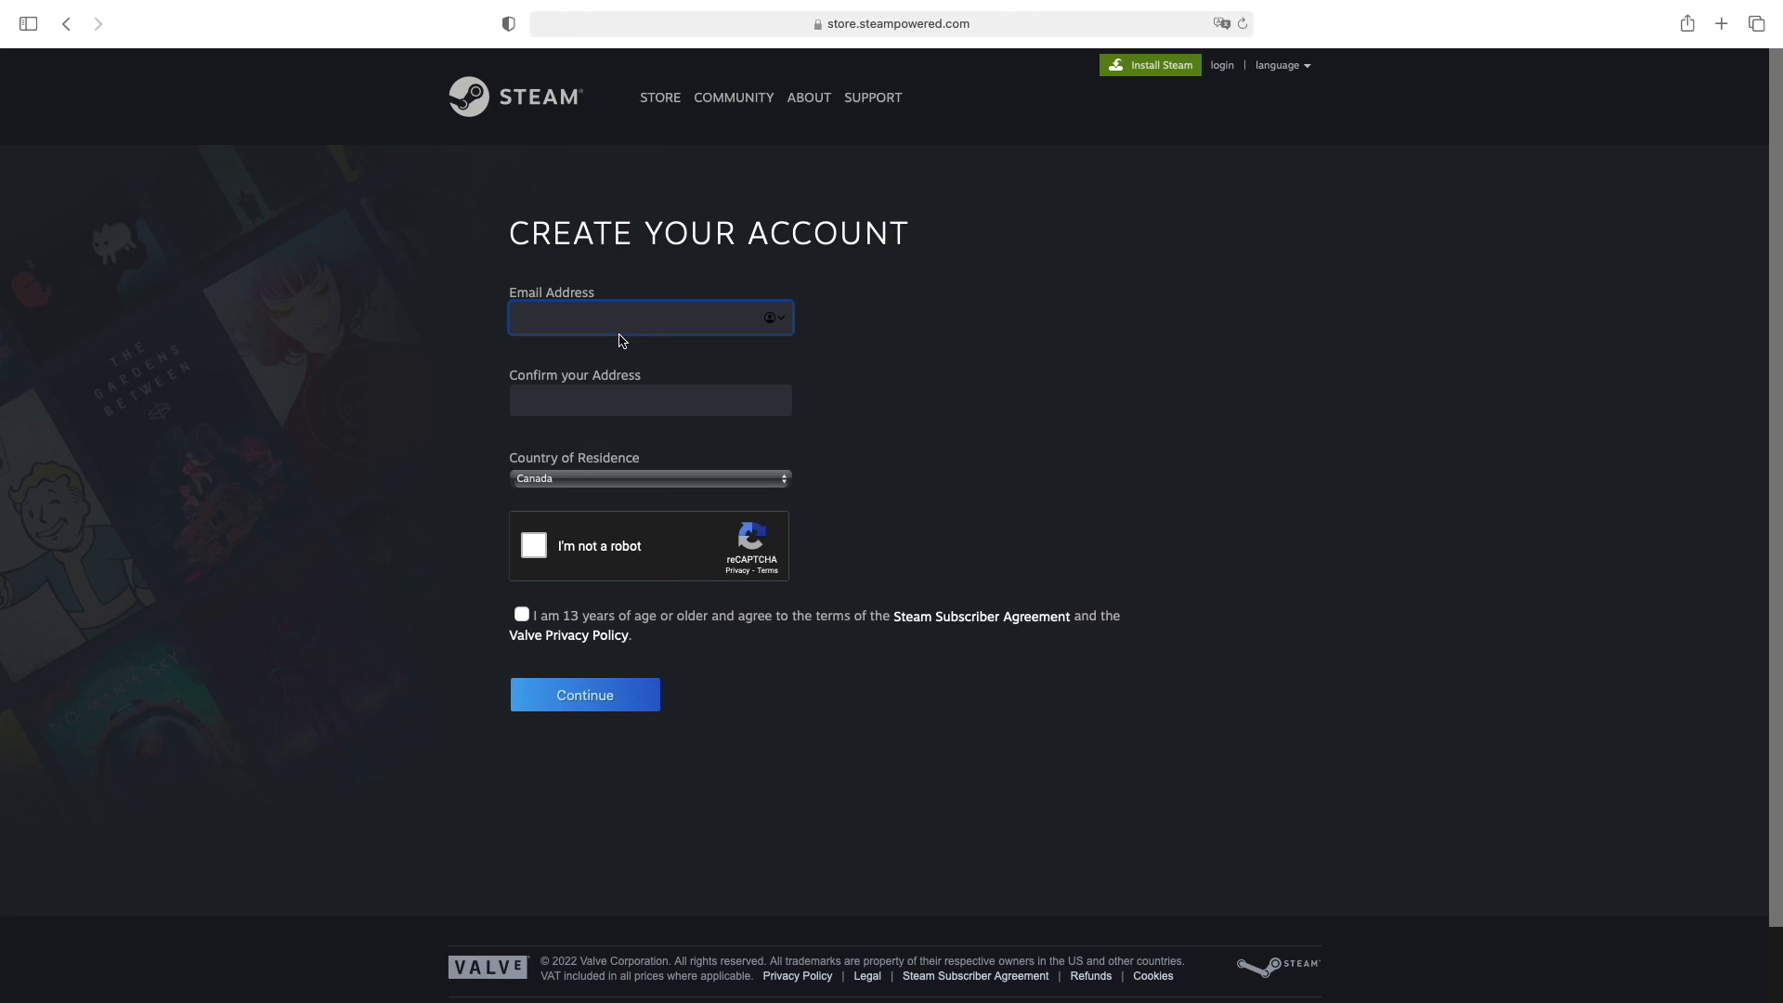
click(619, 333)
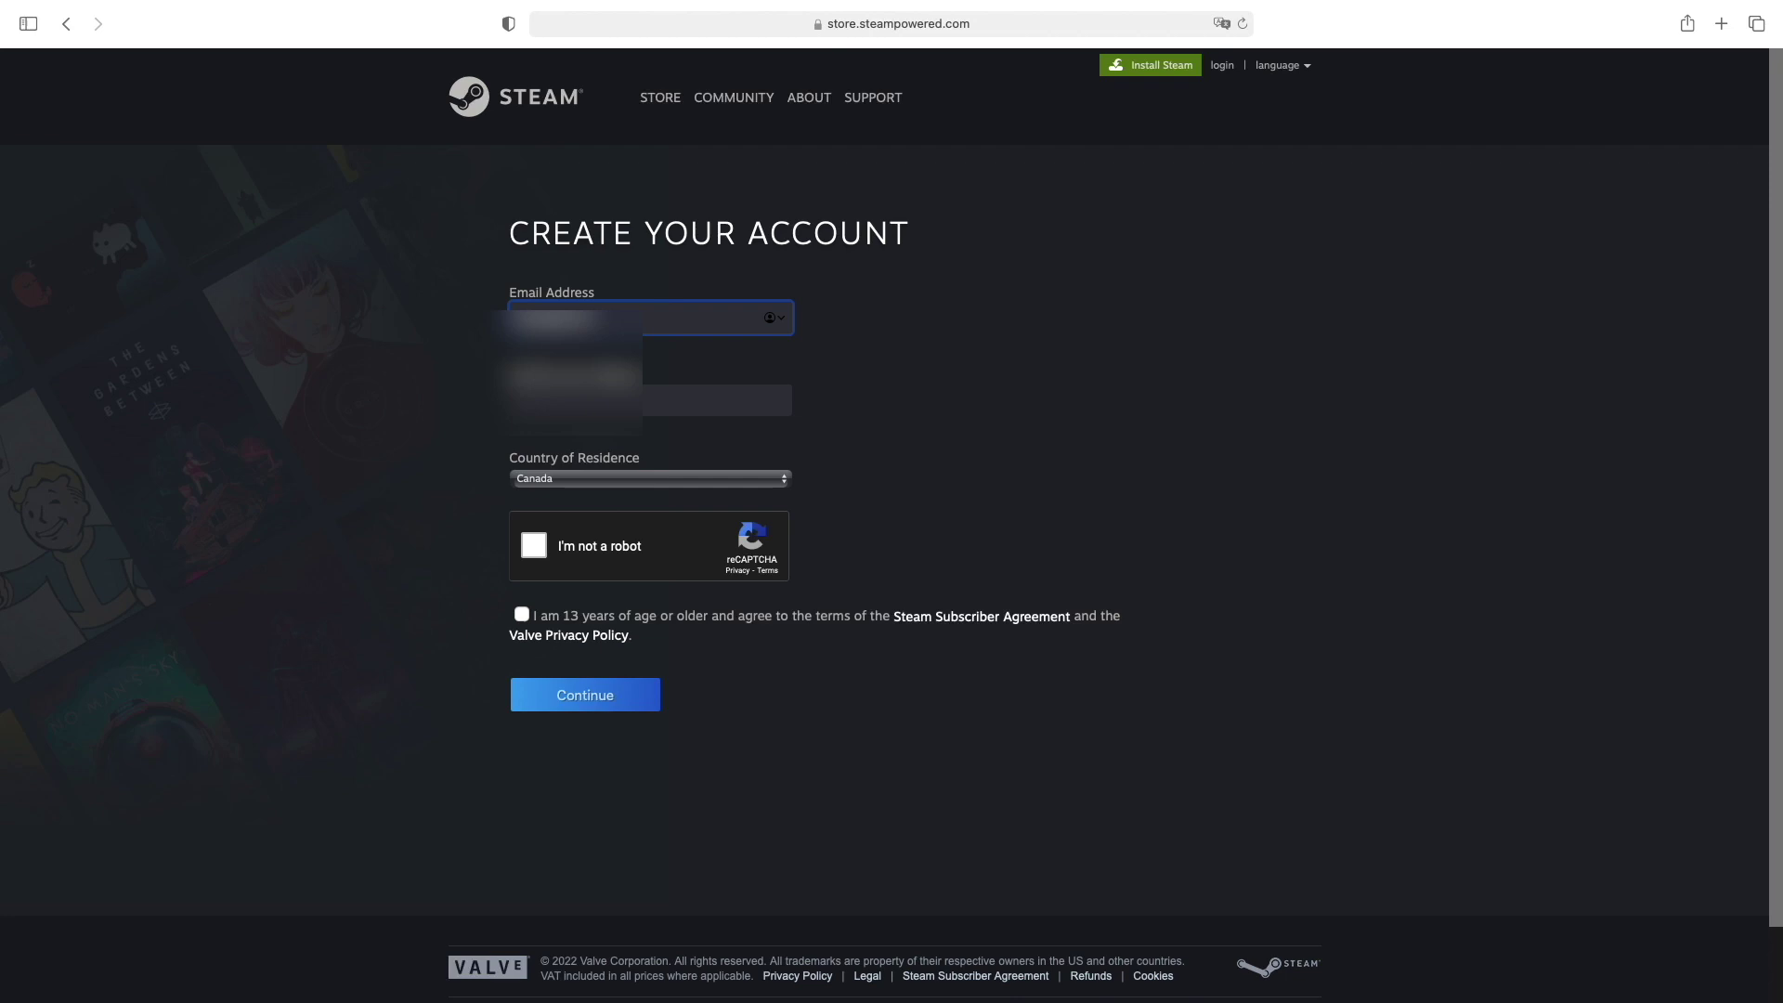
click(603, 401)
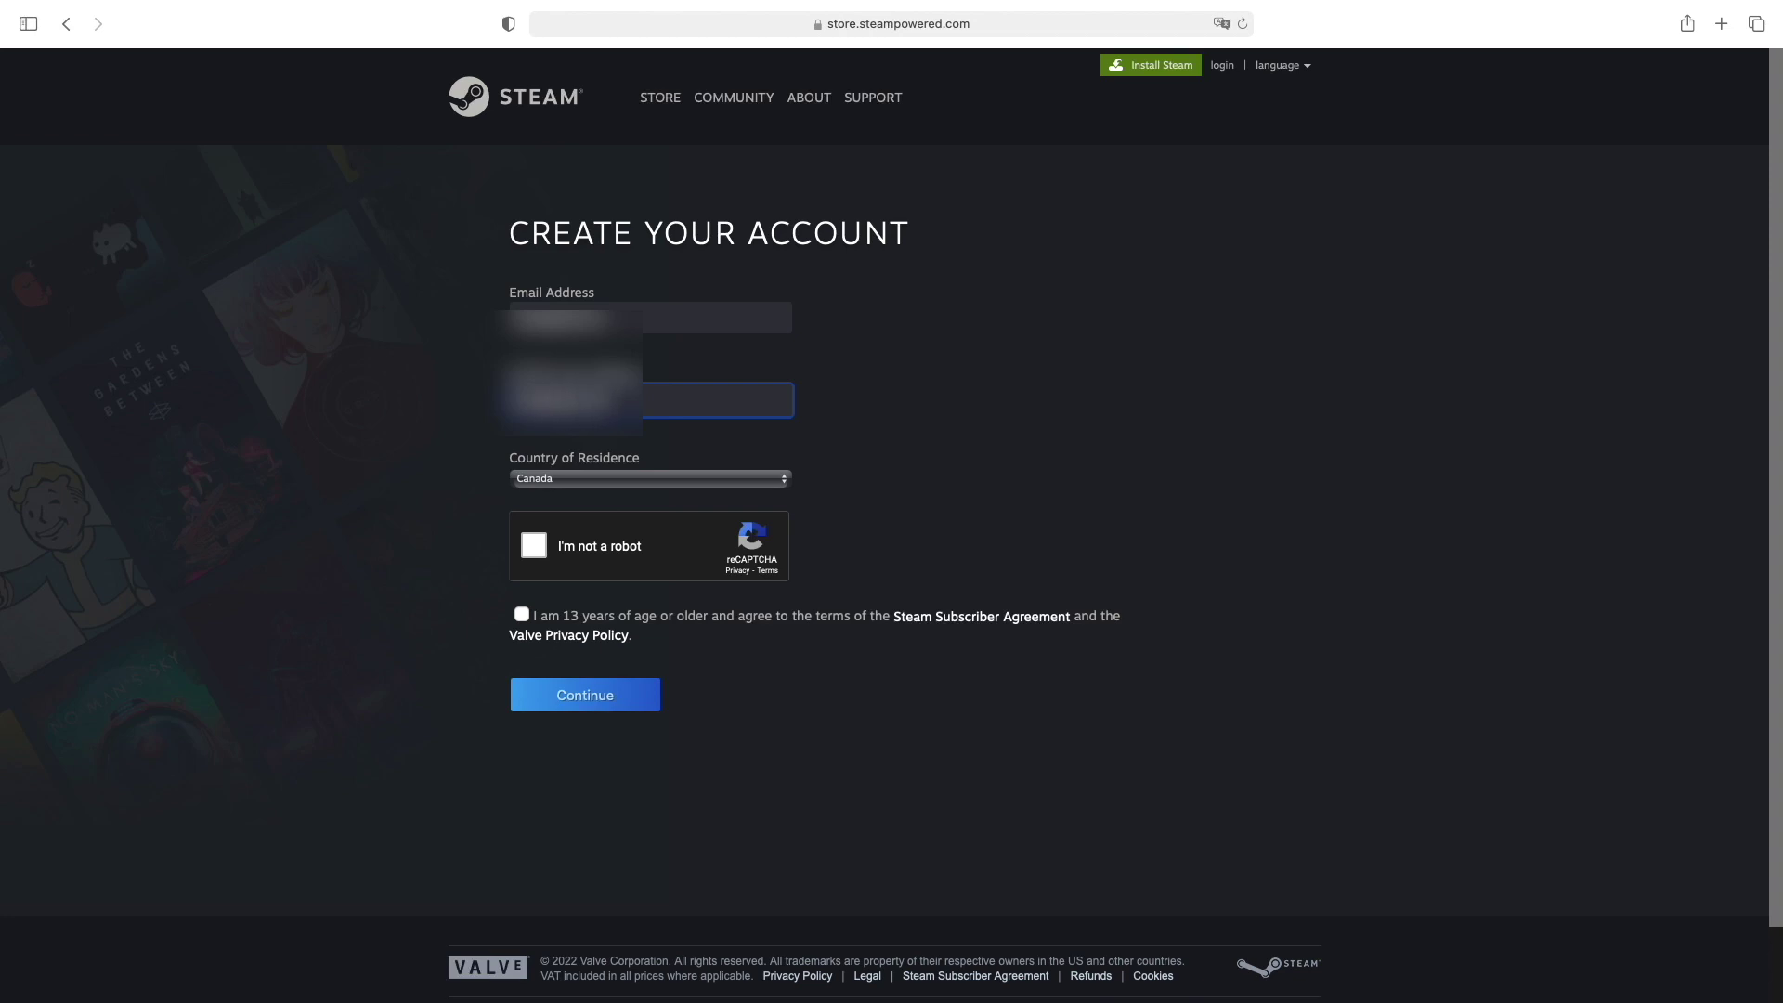
Keep Canada as country, pass the reCAPTCHA, accept the age terms and submit the form
click(622, 479)
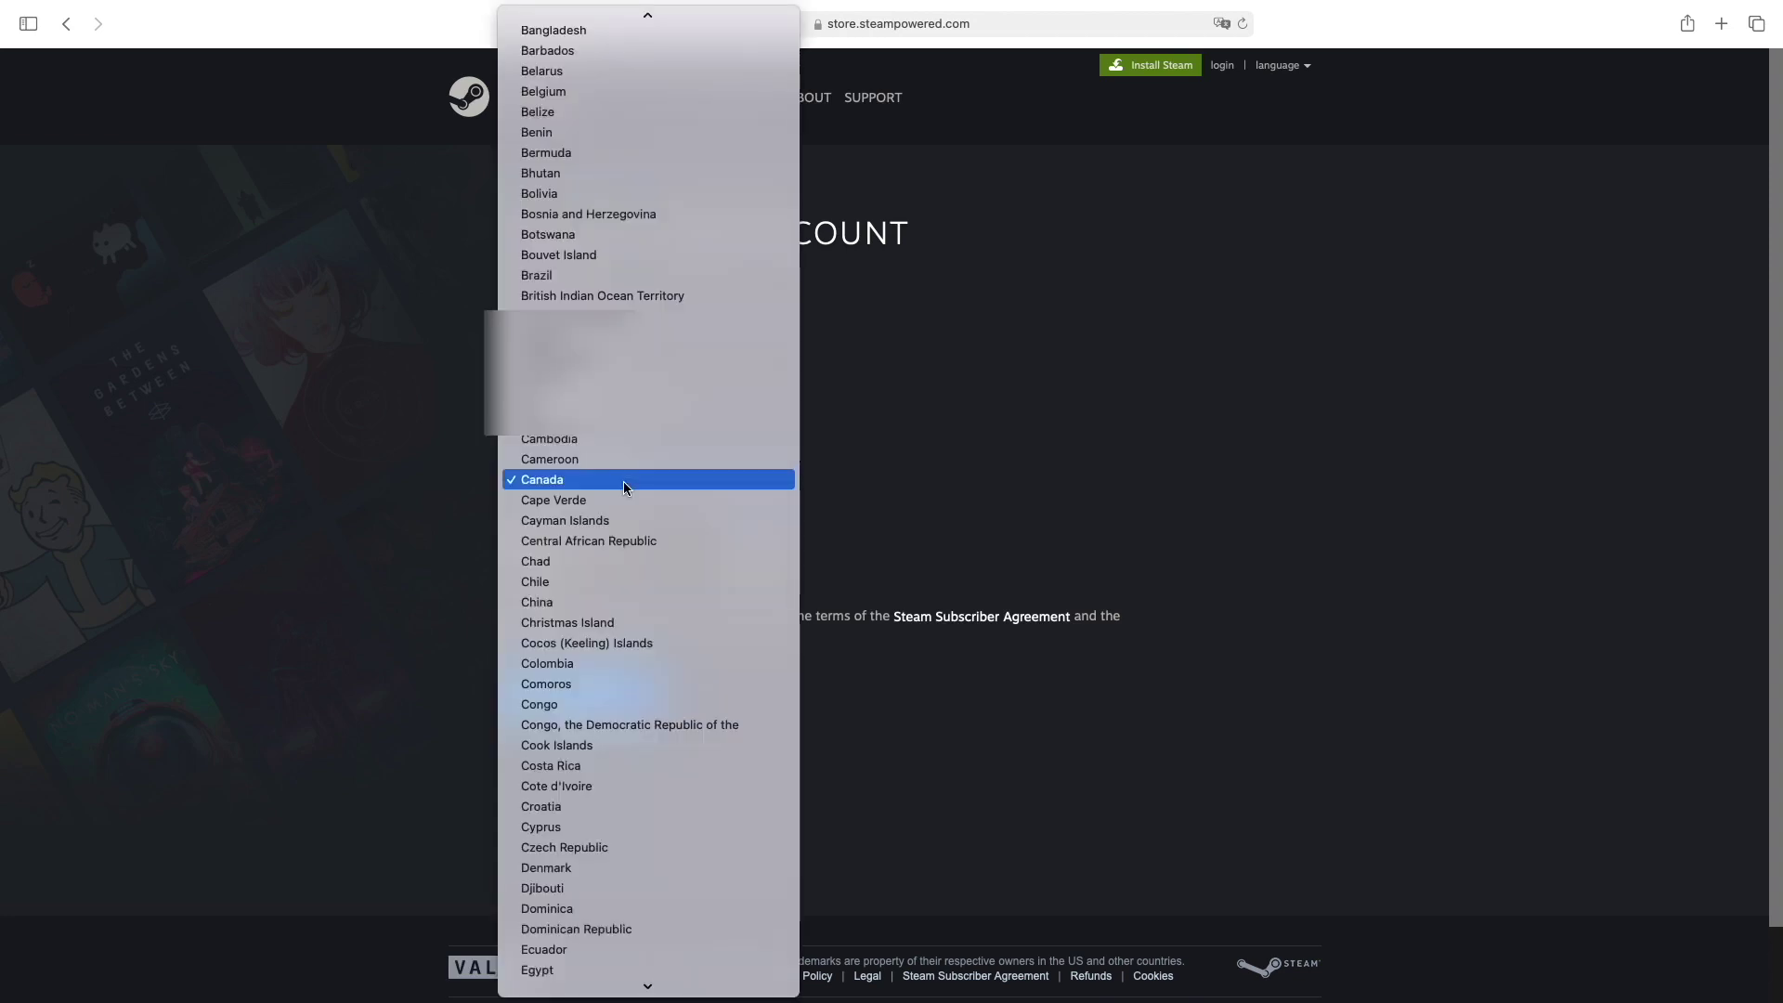
click(1141, 461)
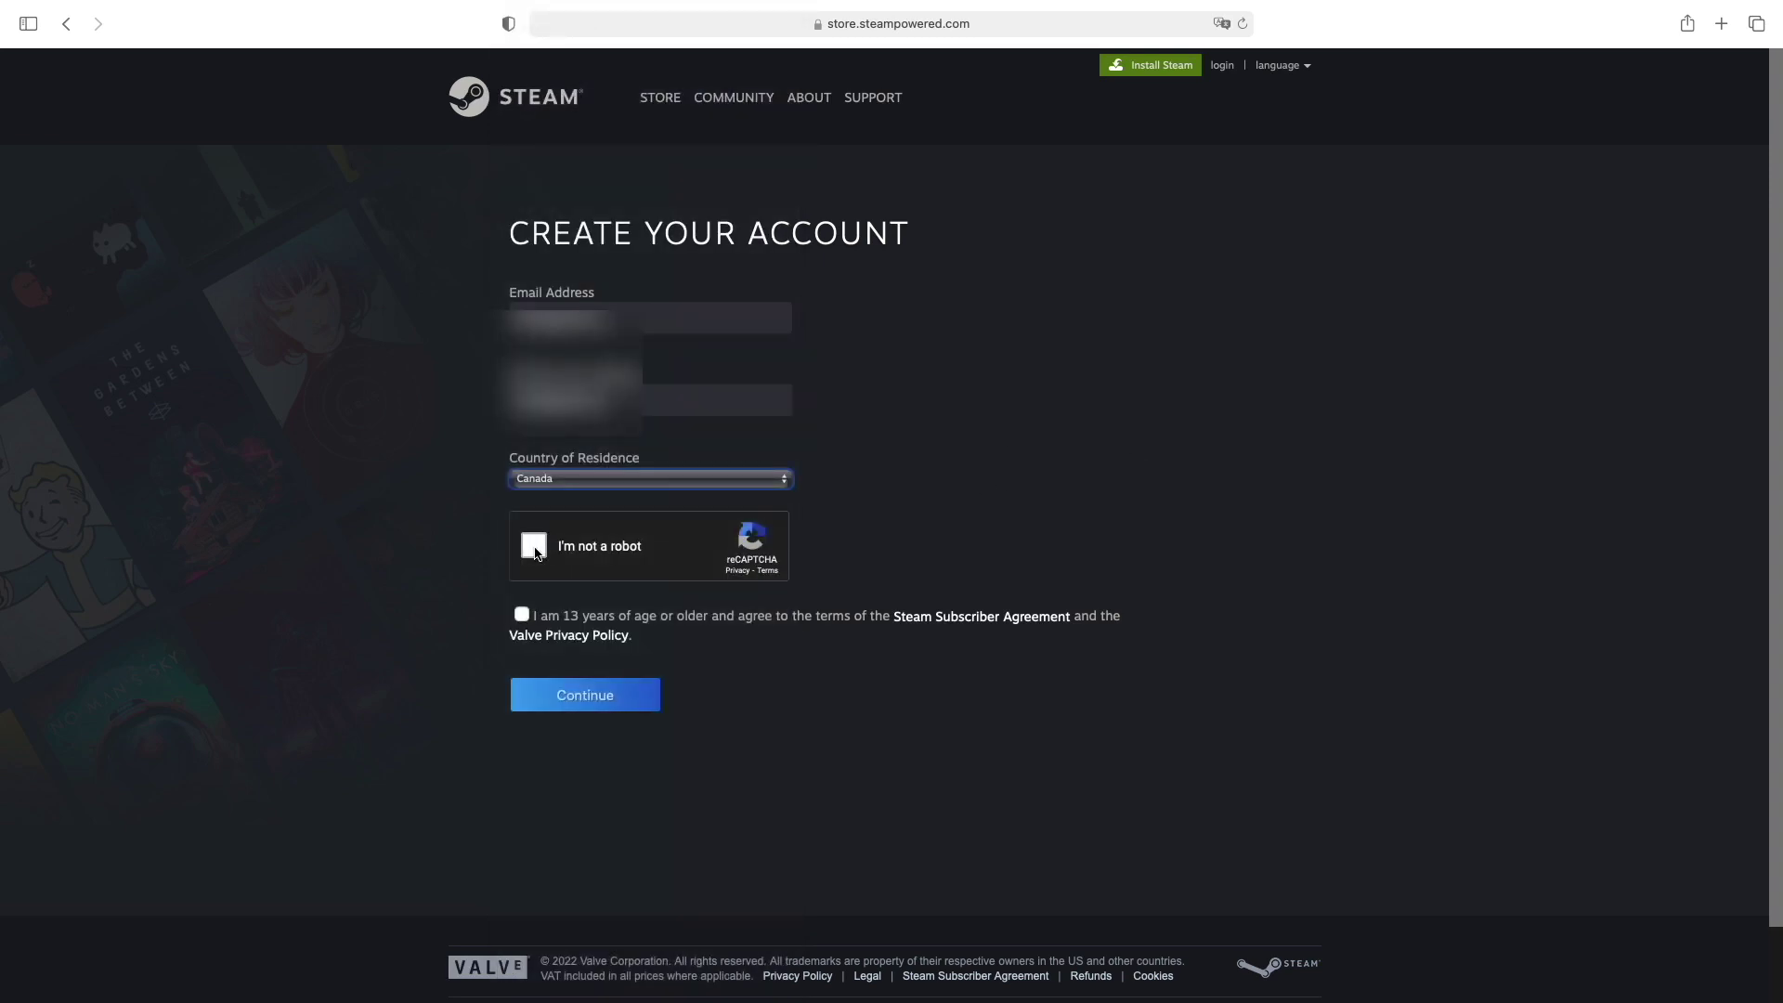
click(535, 549)
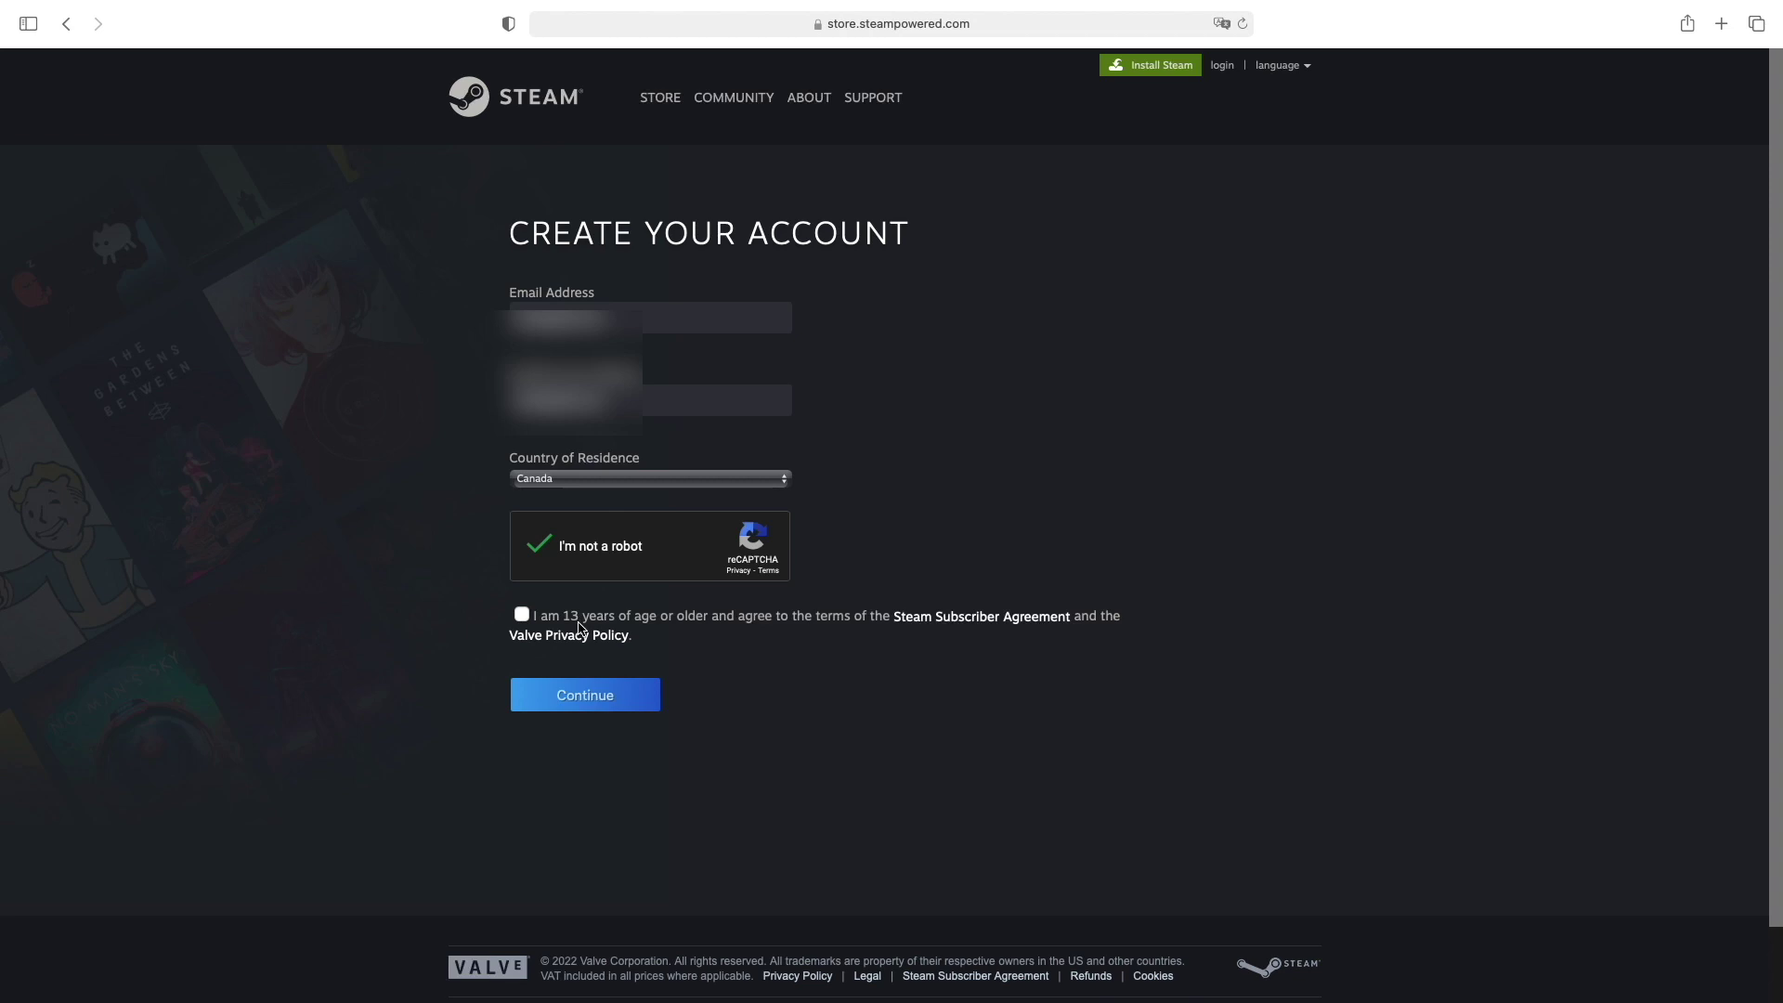
click(521, 615)
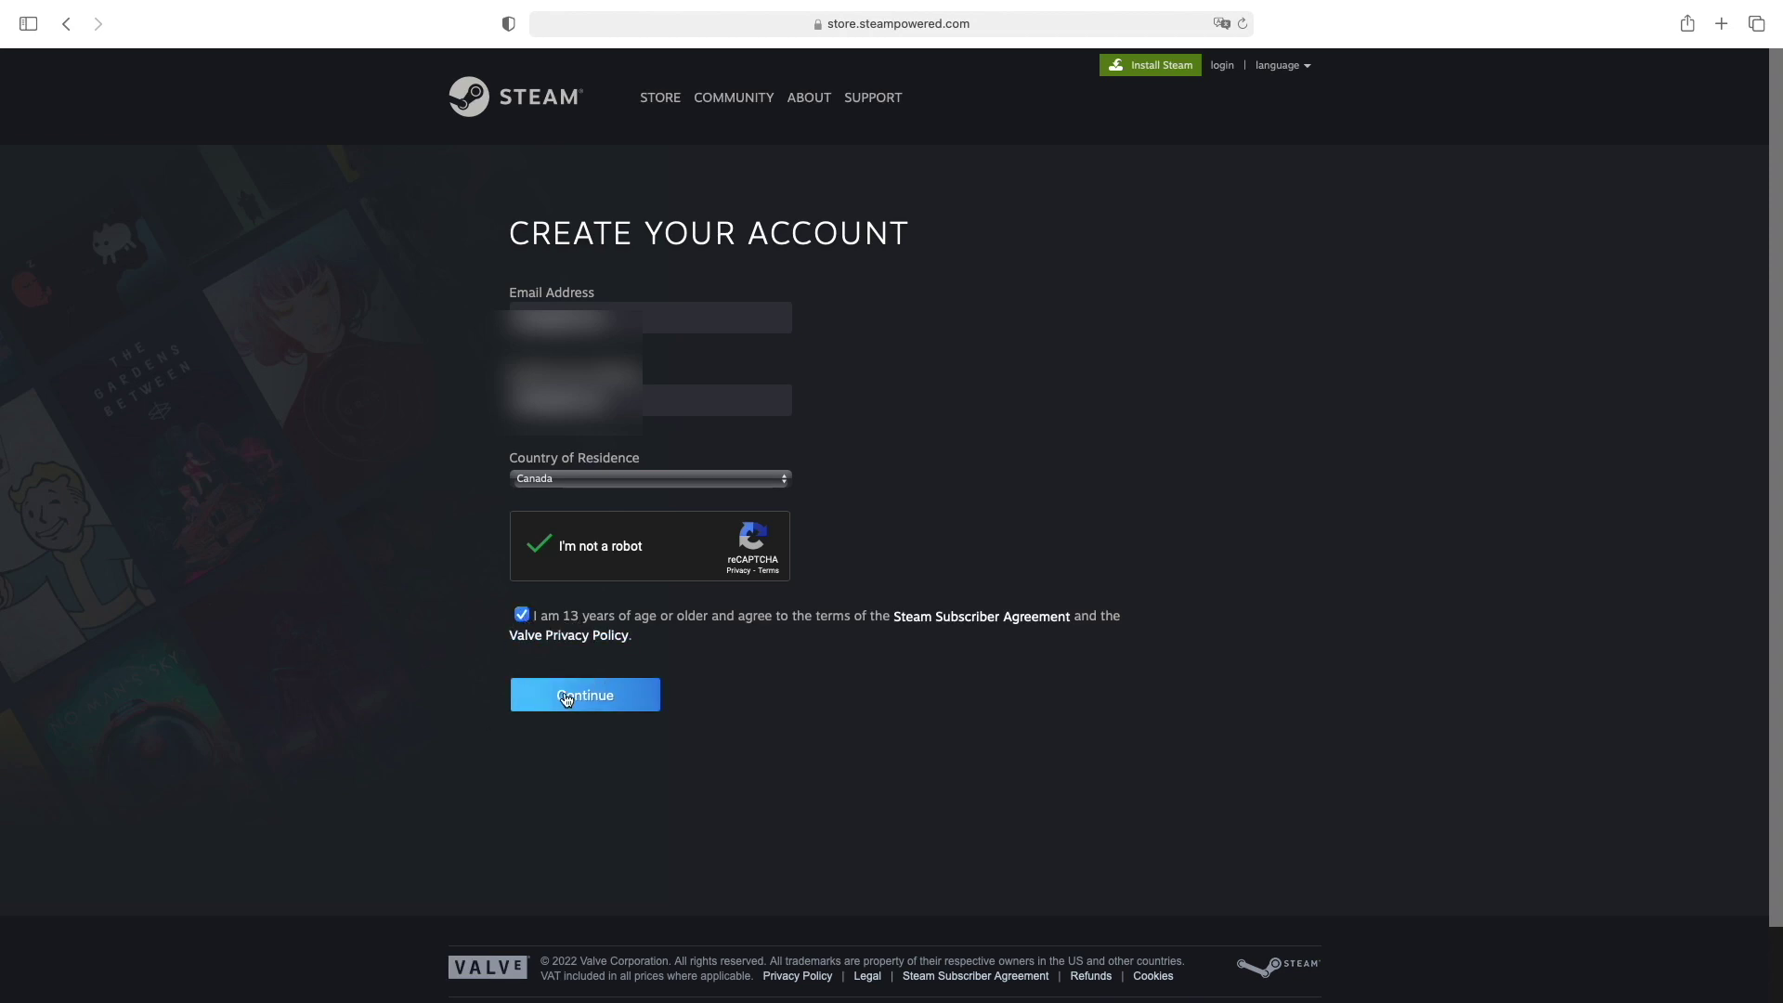
click(610, 703)
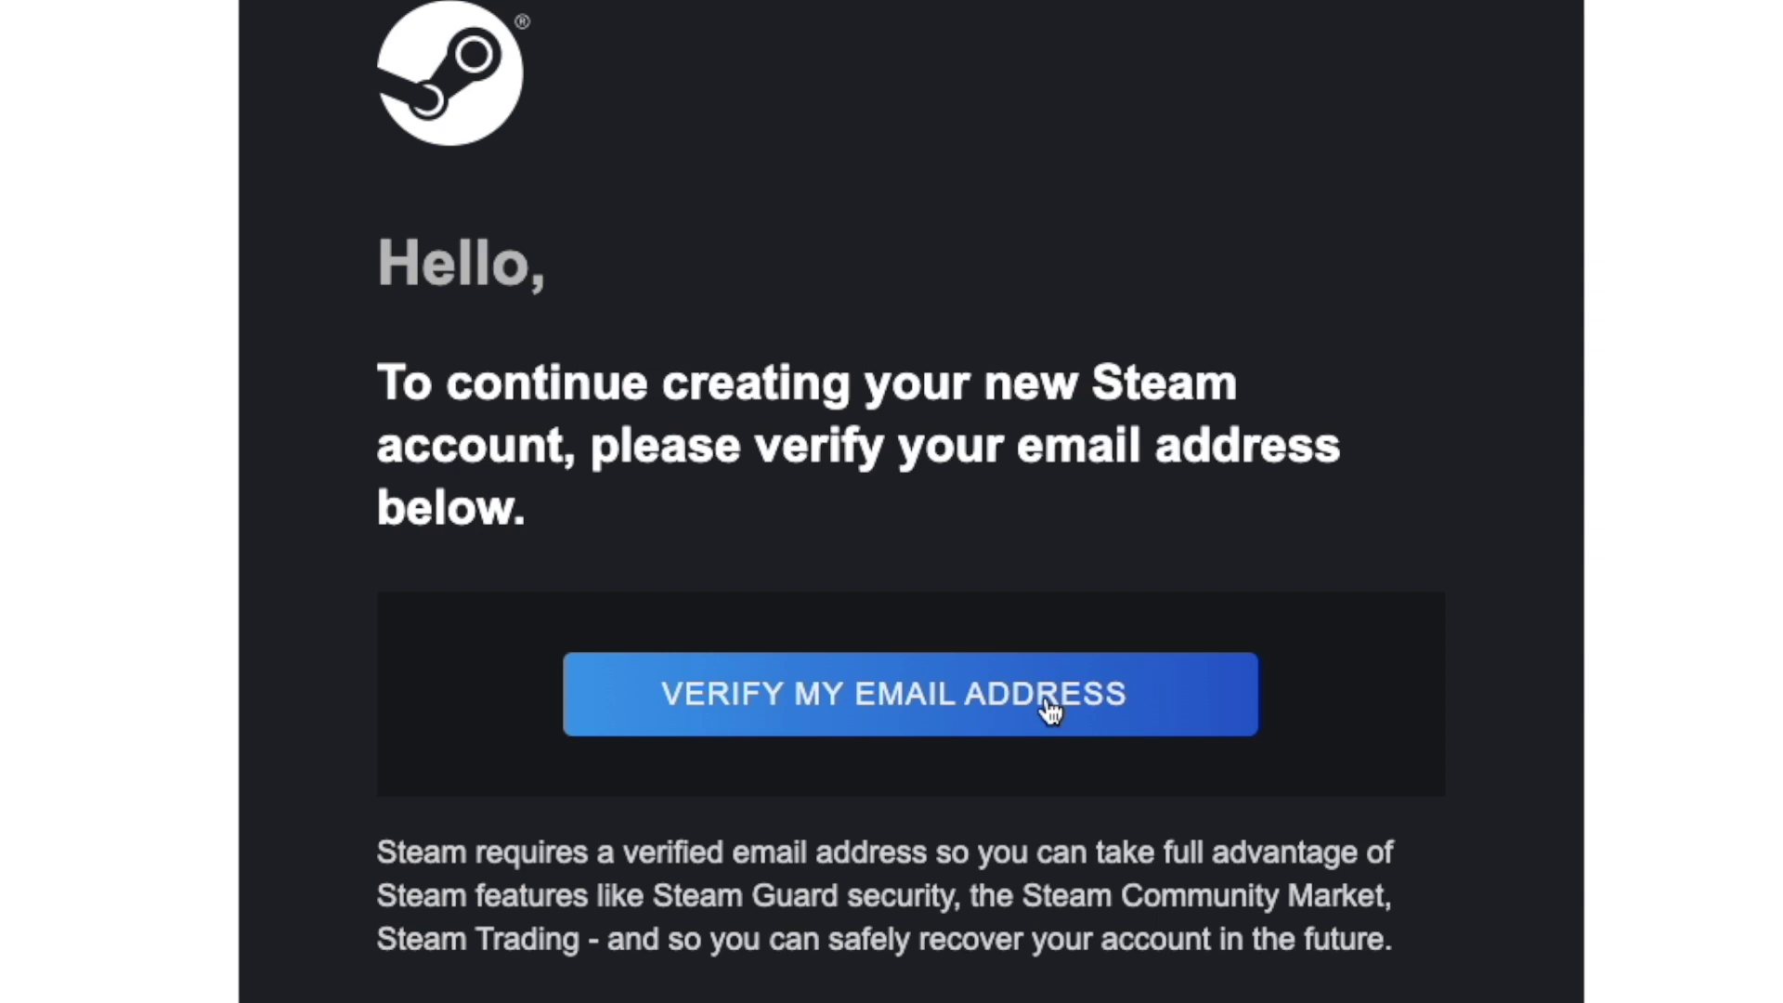
Use the 'Verify My Email Address' button in Steam's e-mail to confirm the address
click(851, 706)
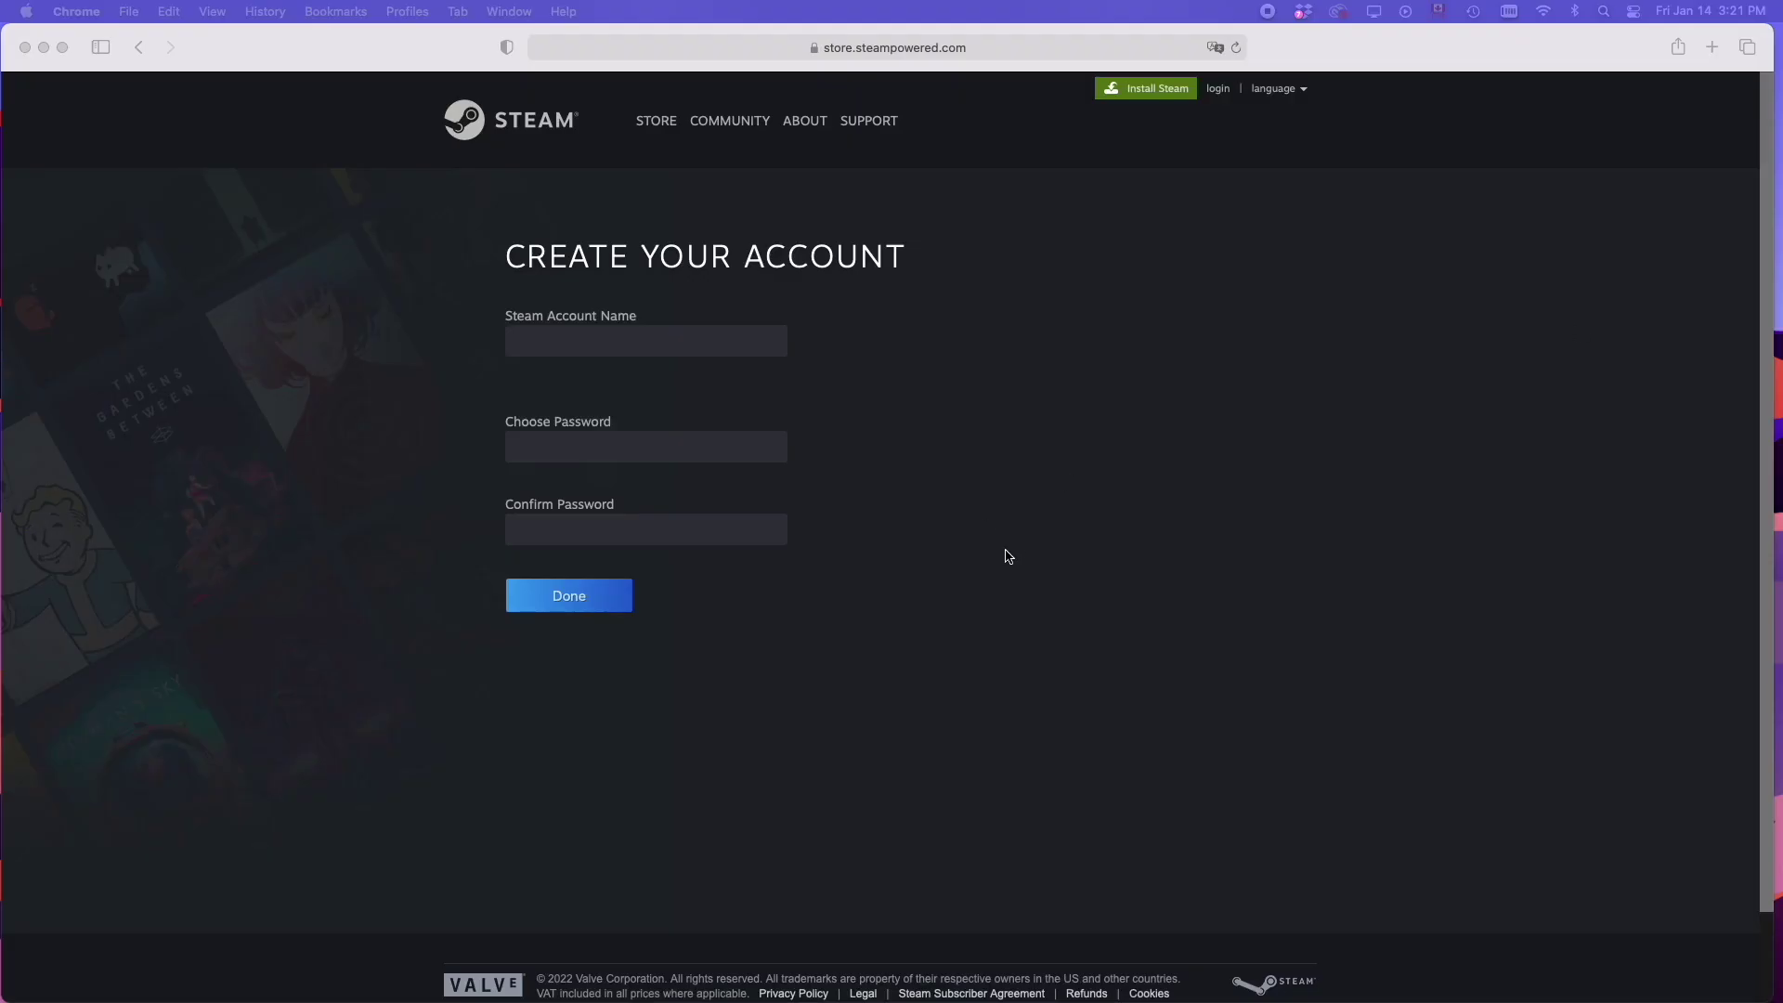
Enter an available account name and a matching password twice, then finish signing up
click(933, 562)
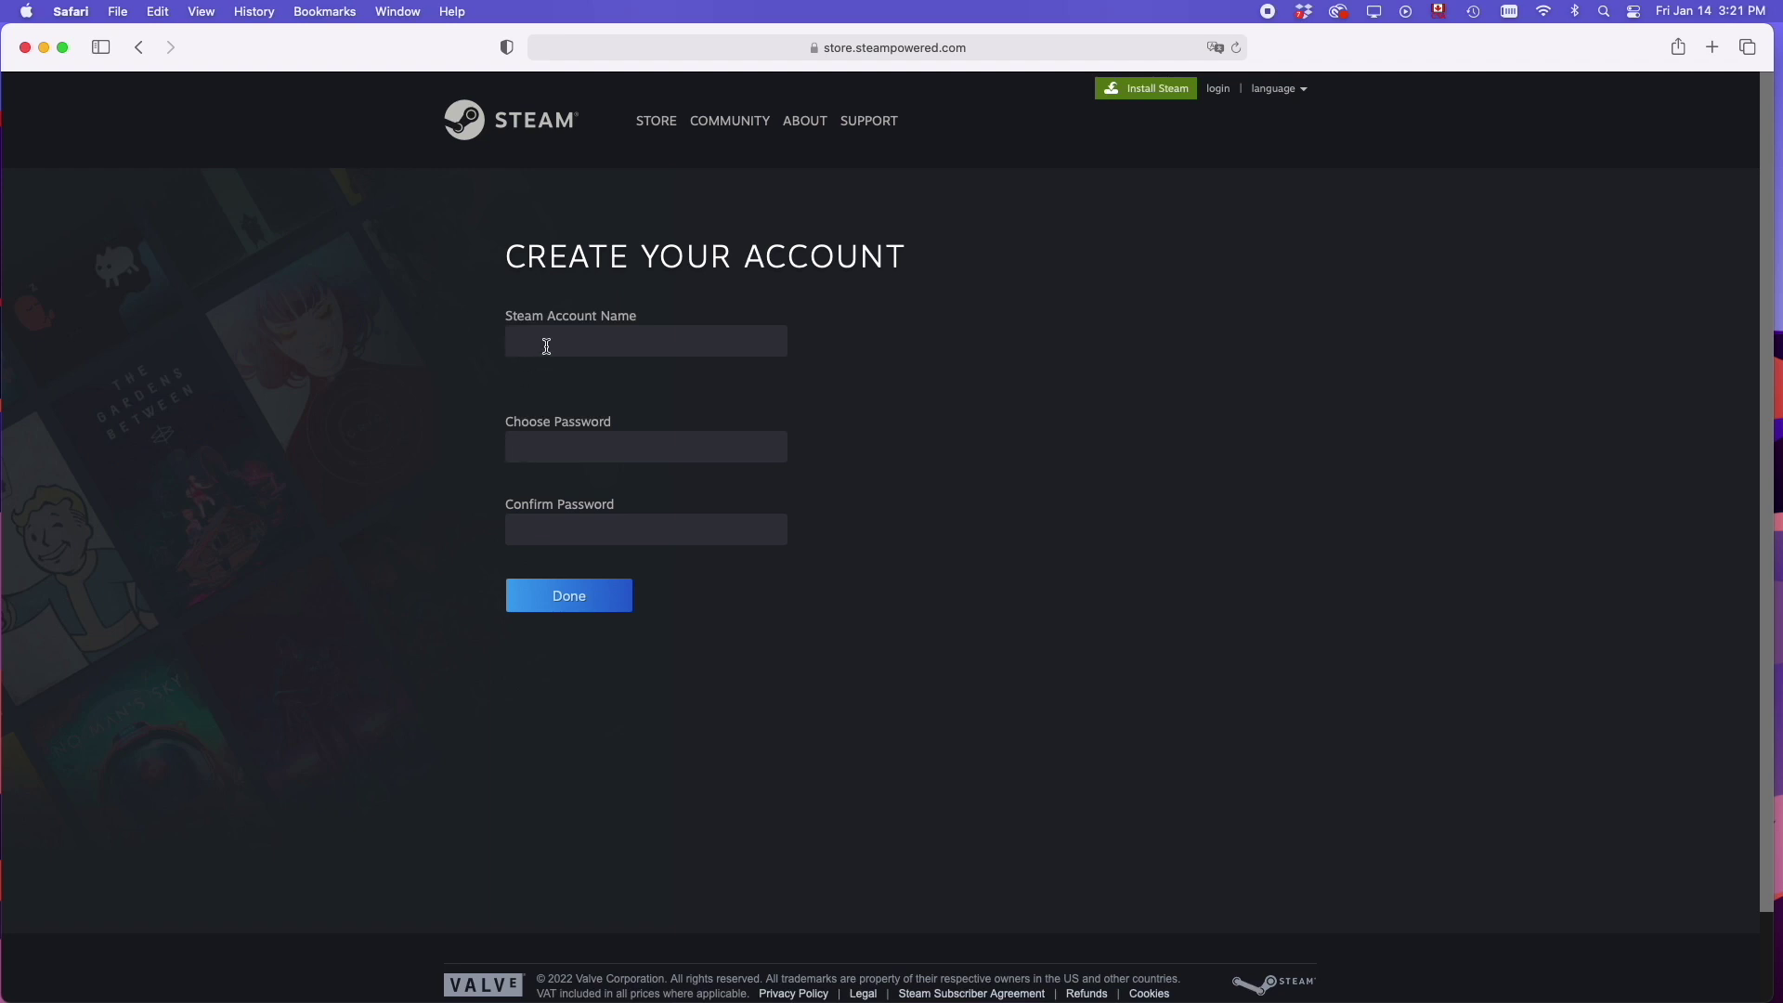
click(575, 347)
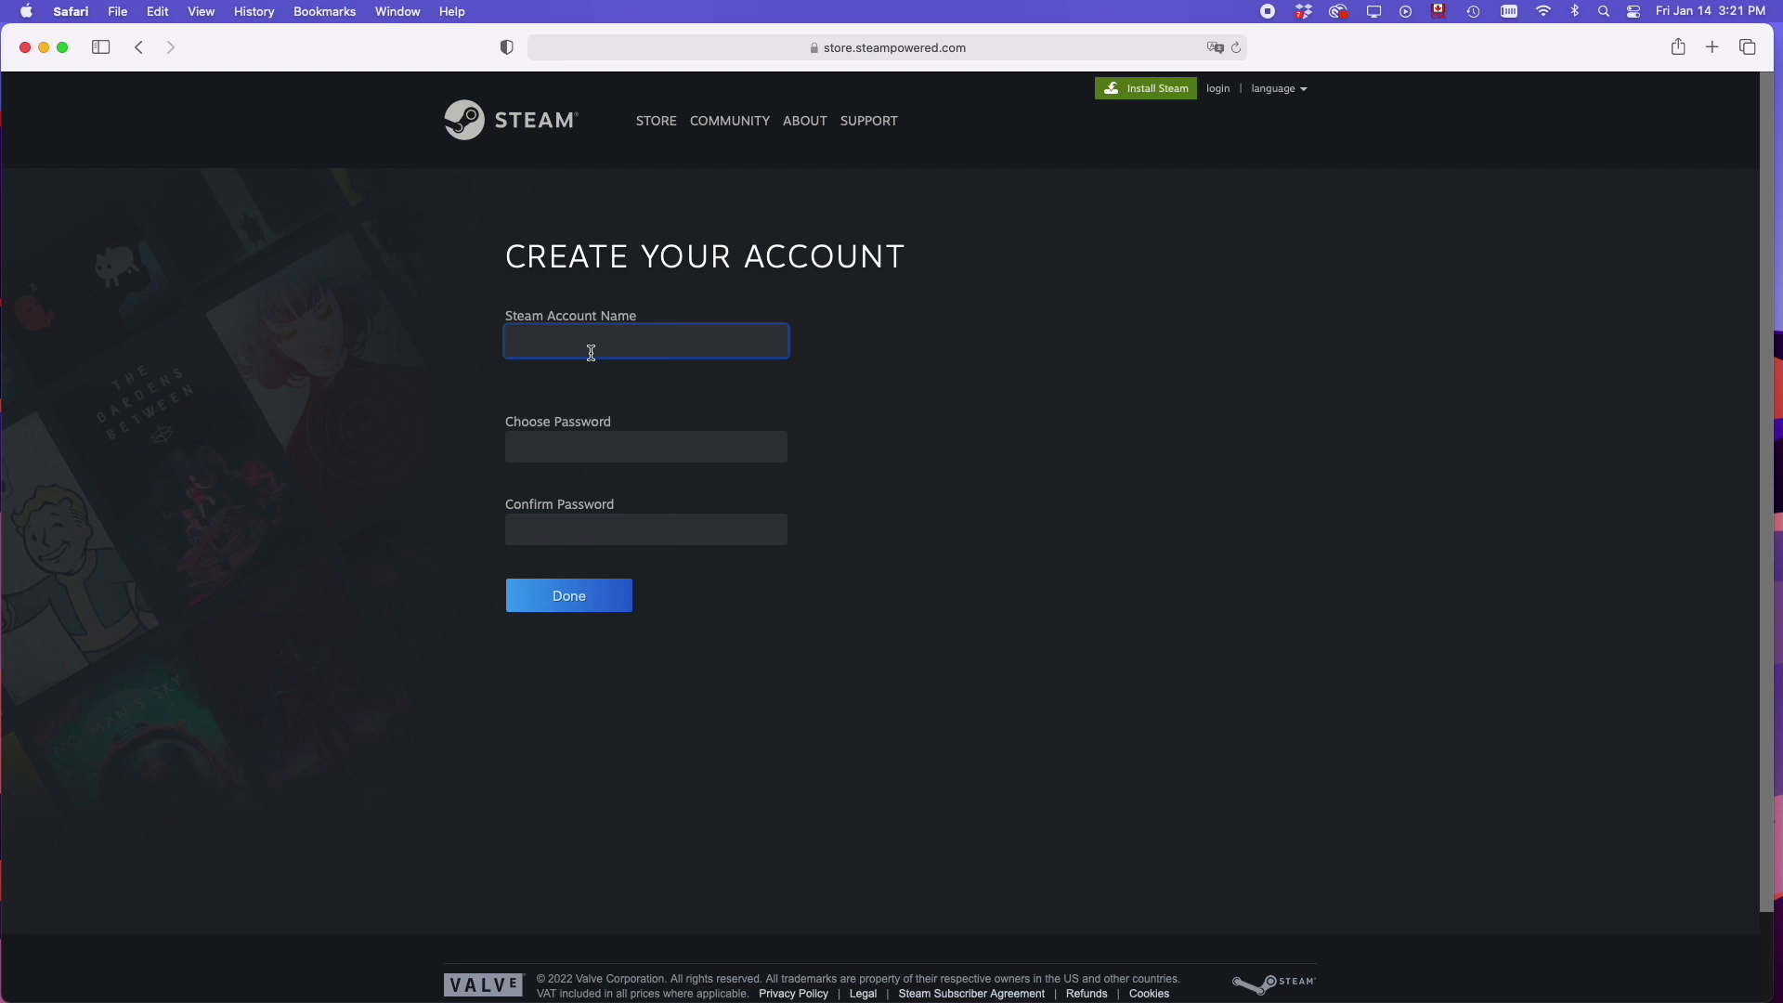
text(horse707horse)
click(563, 455)
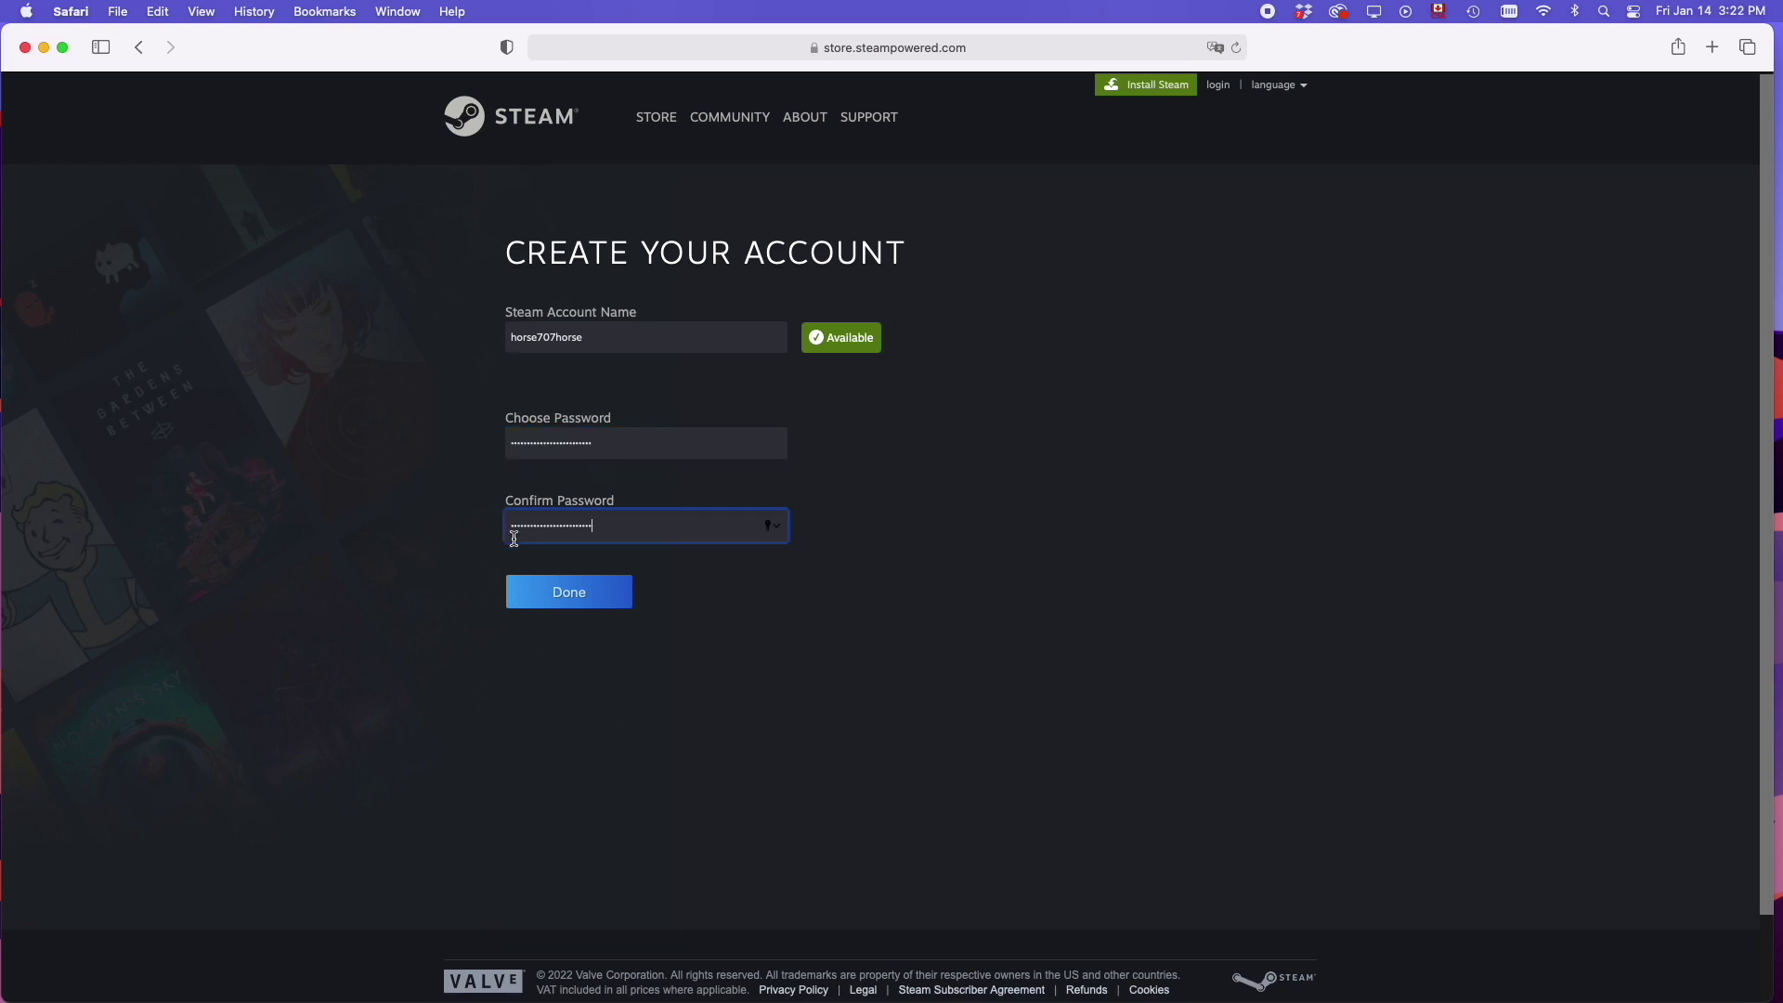
click(501, 647)
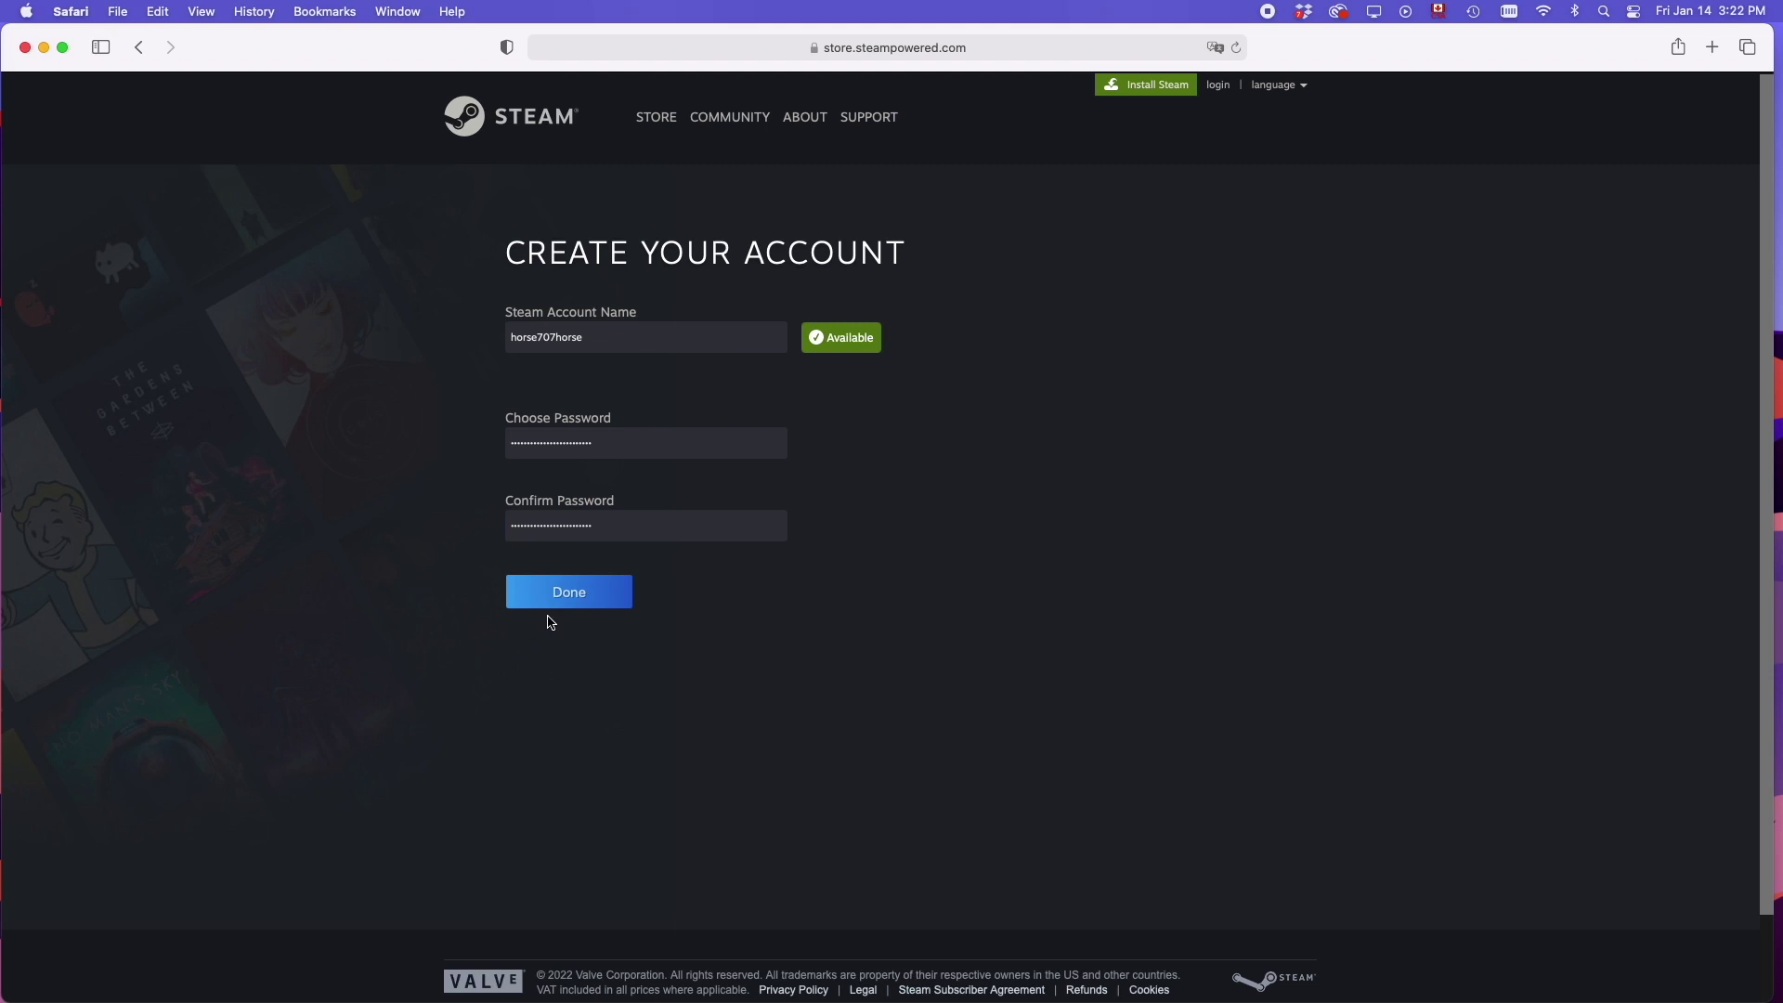
click(608, 597)
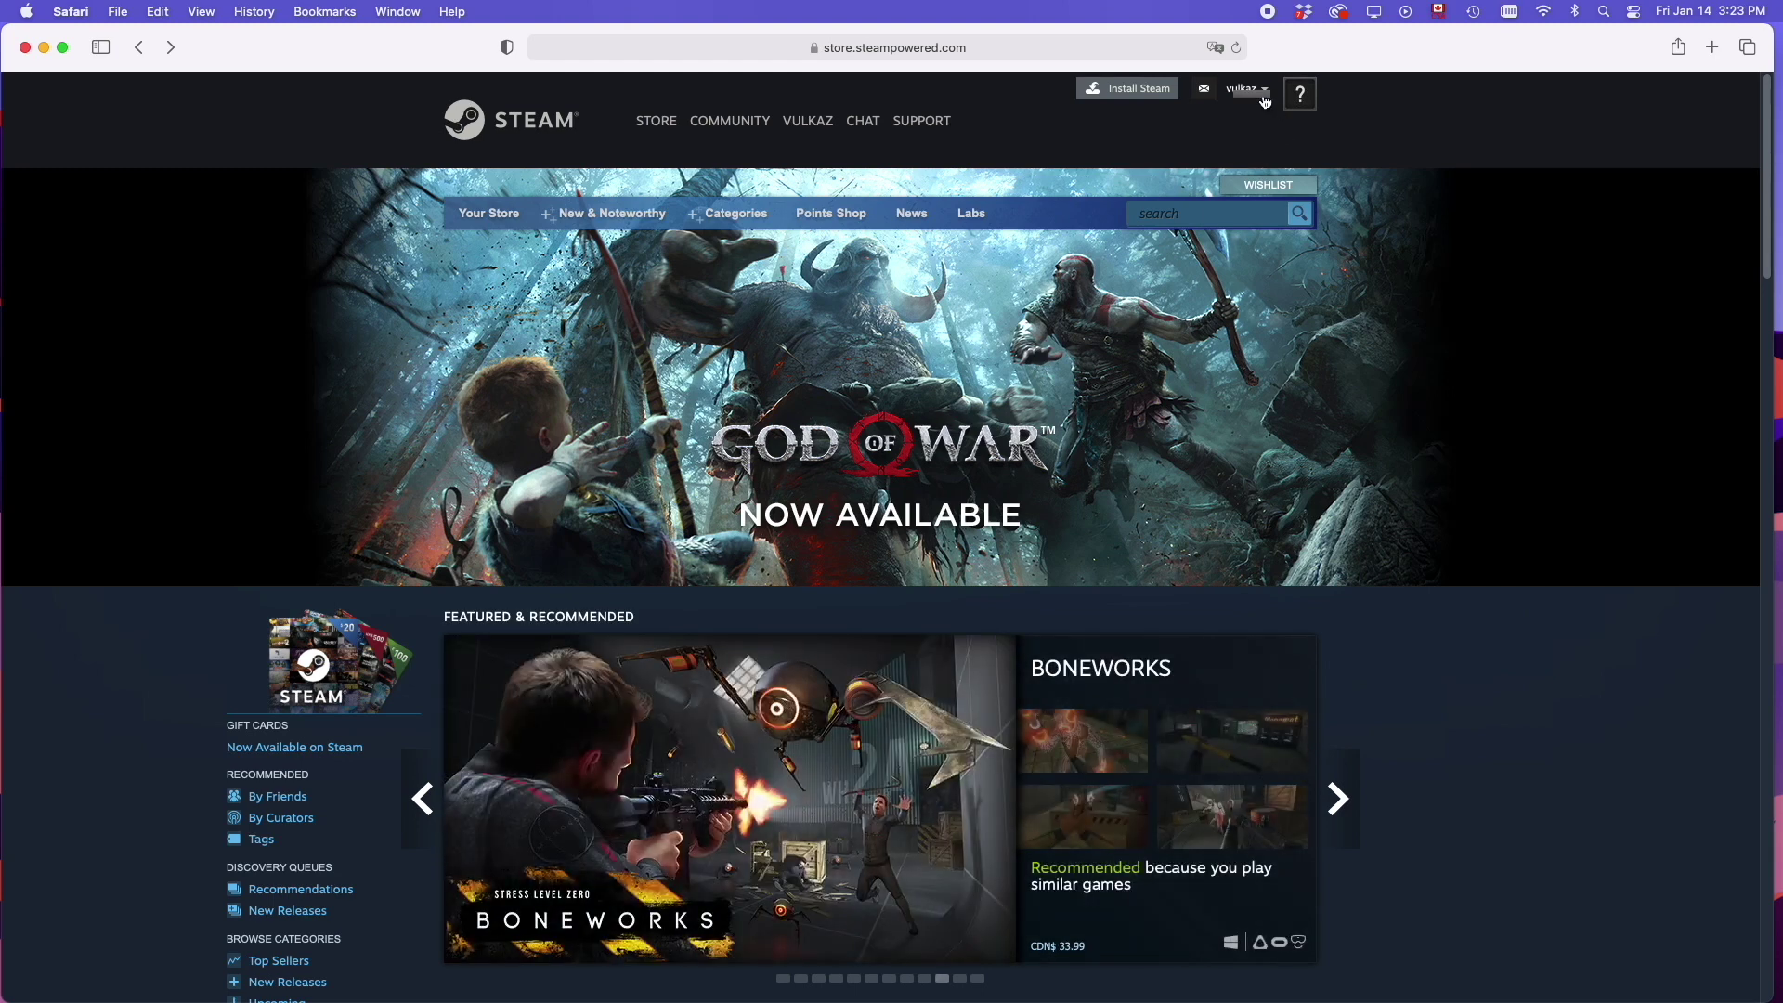
Open Account details from the username menu in the store header
click(1265, 91)
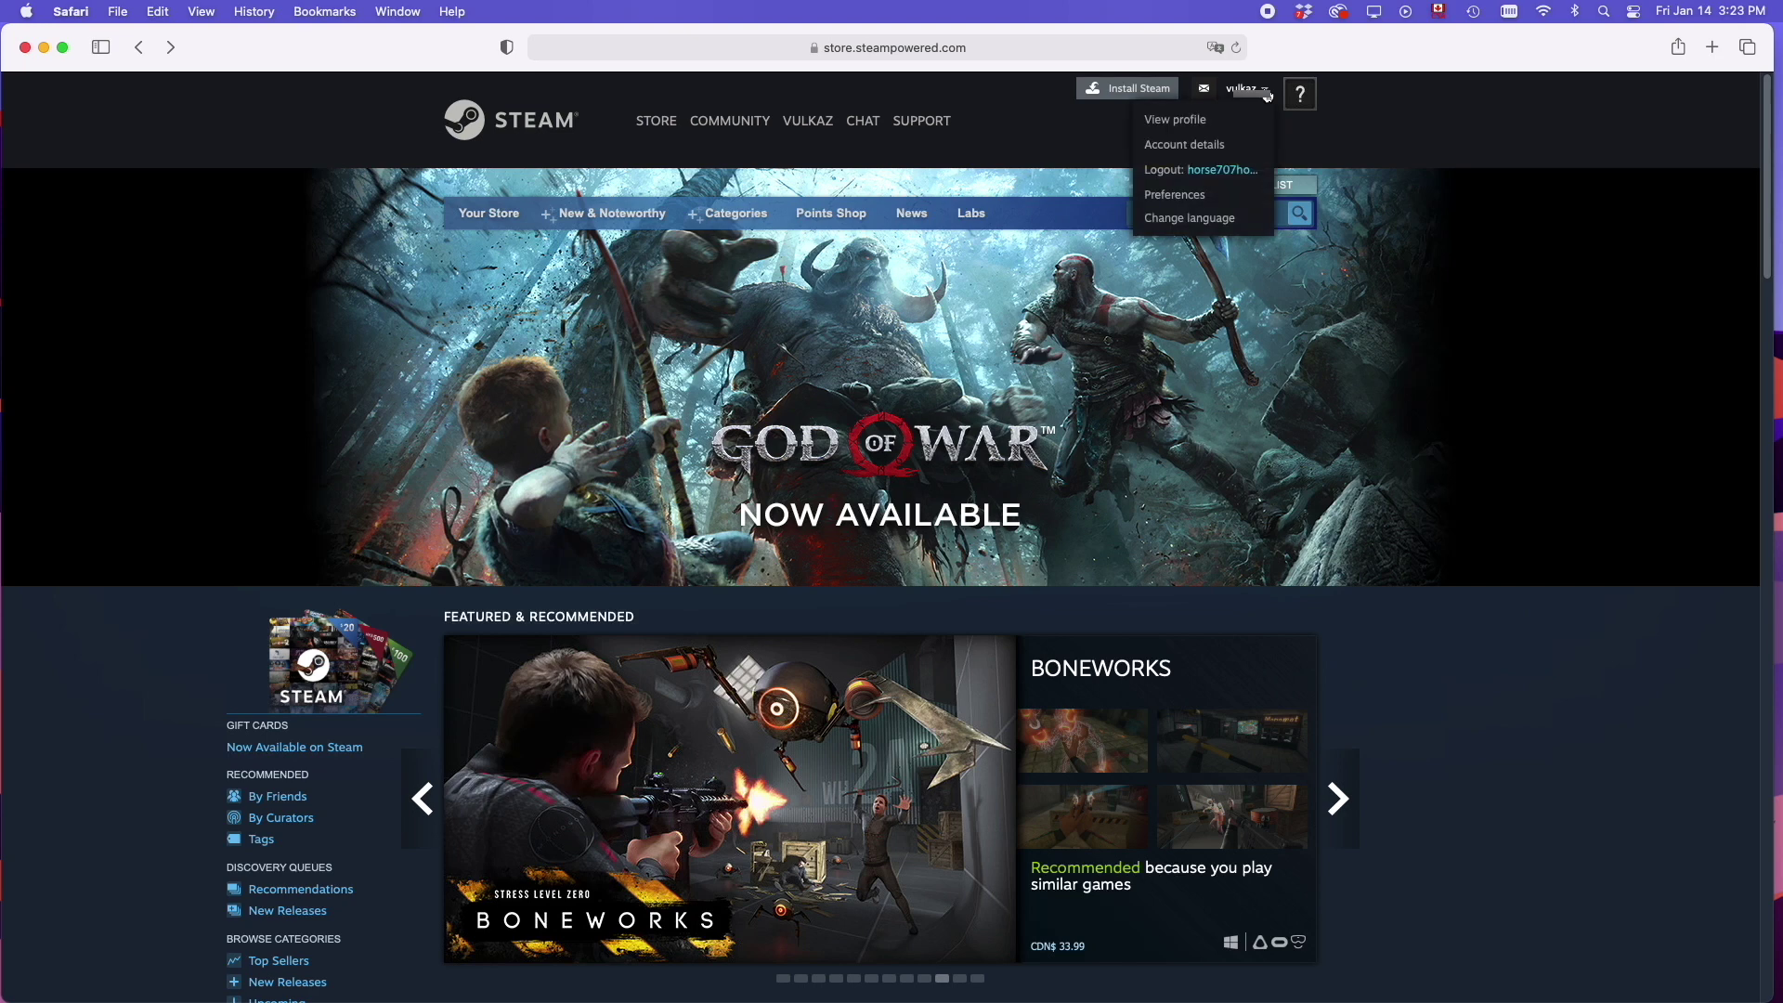
click(1191, 146)
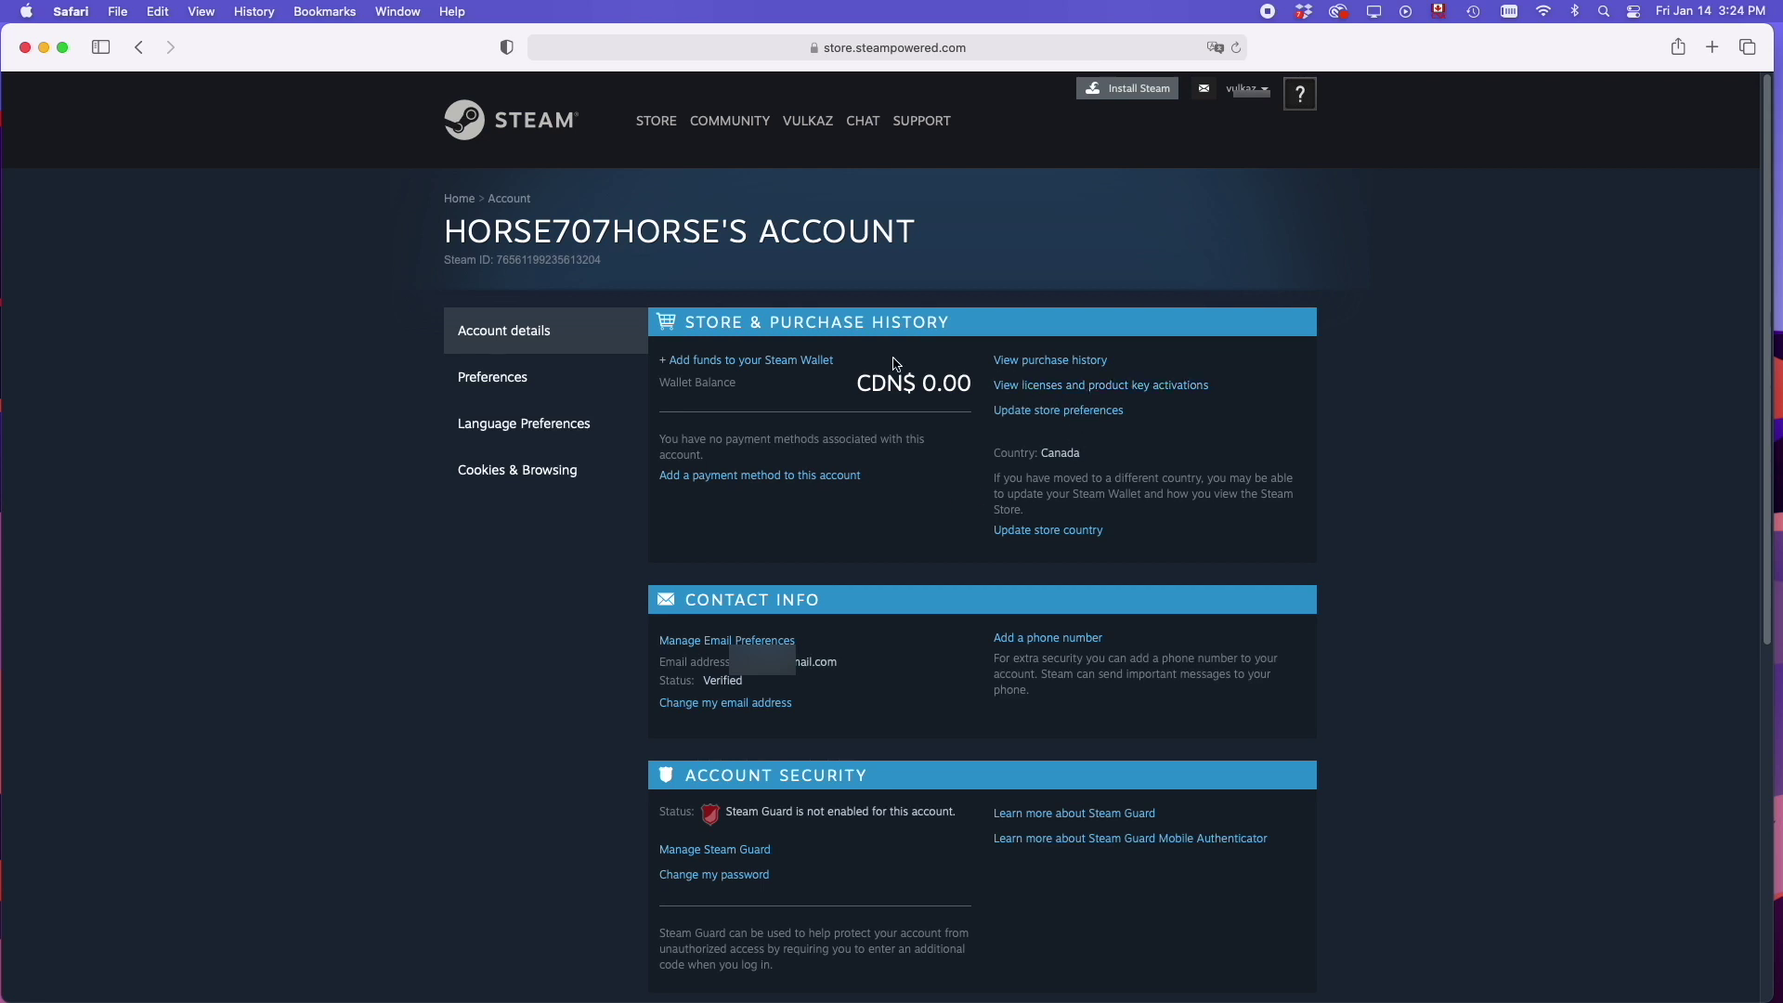
click(755, 363)
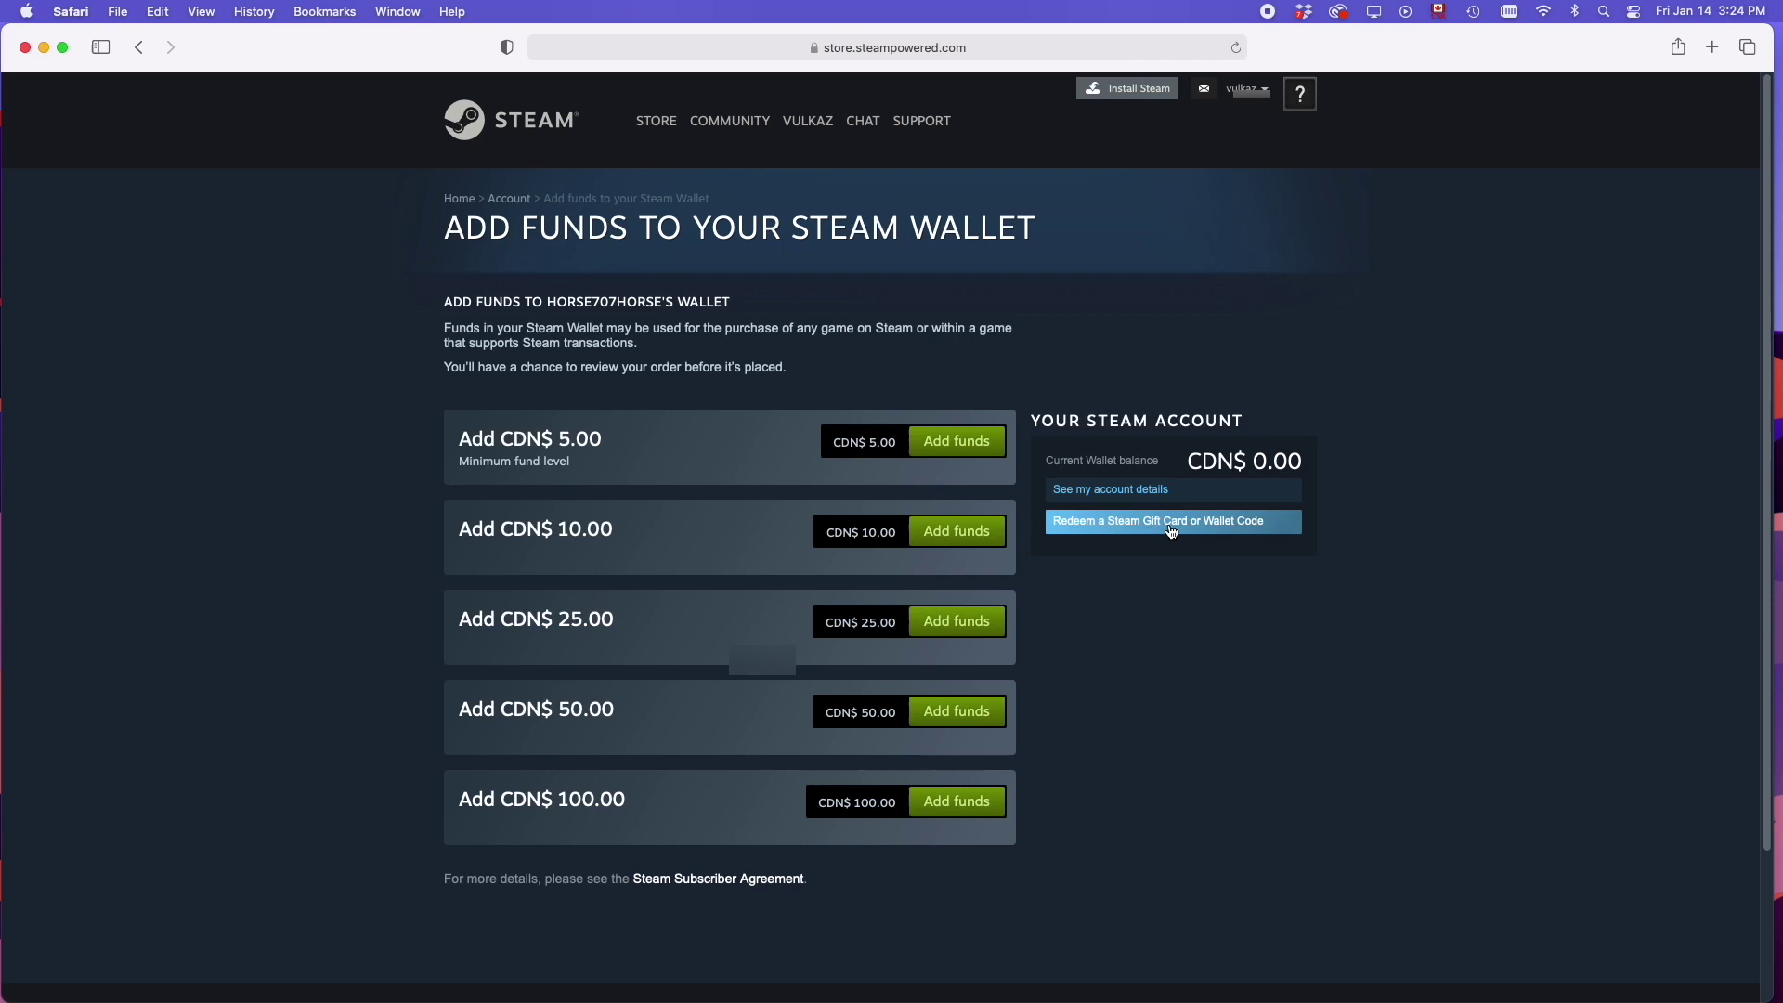
click(1236, 526)
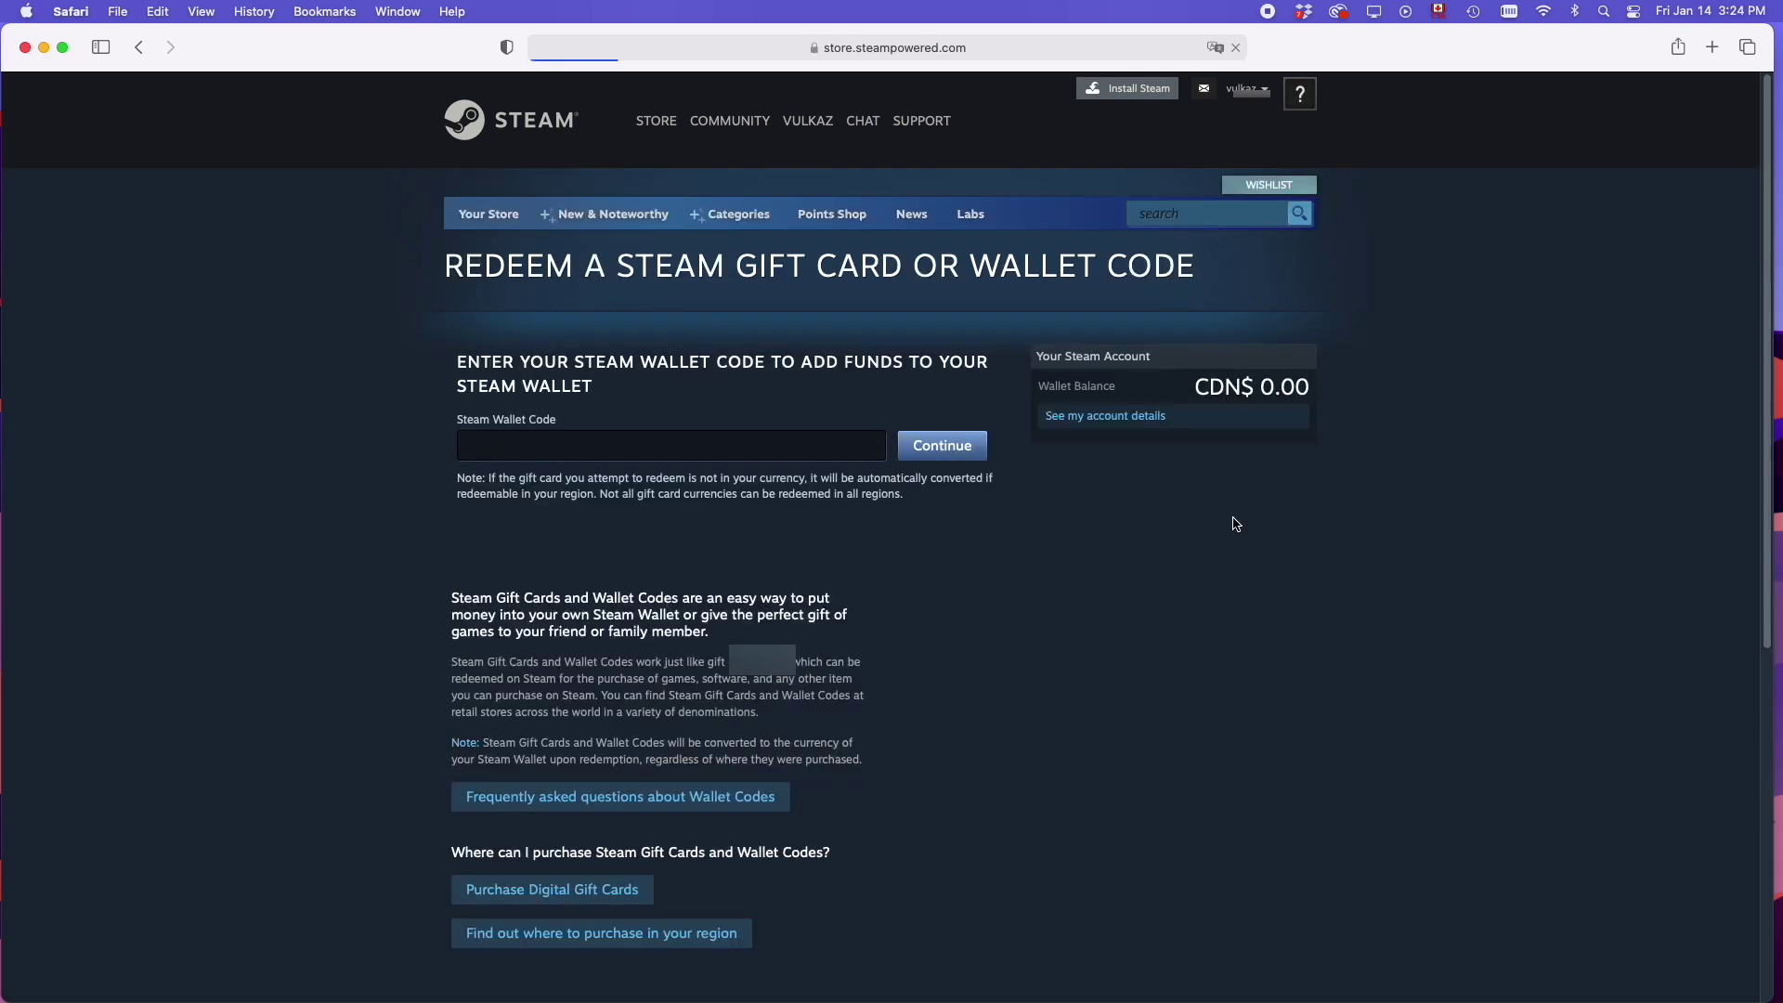
click(730, 450)
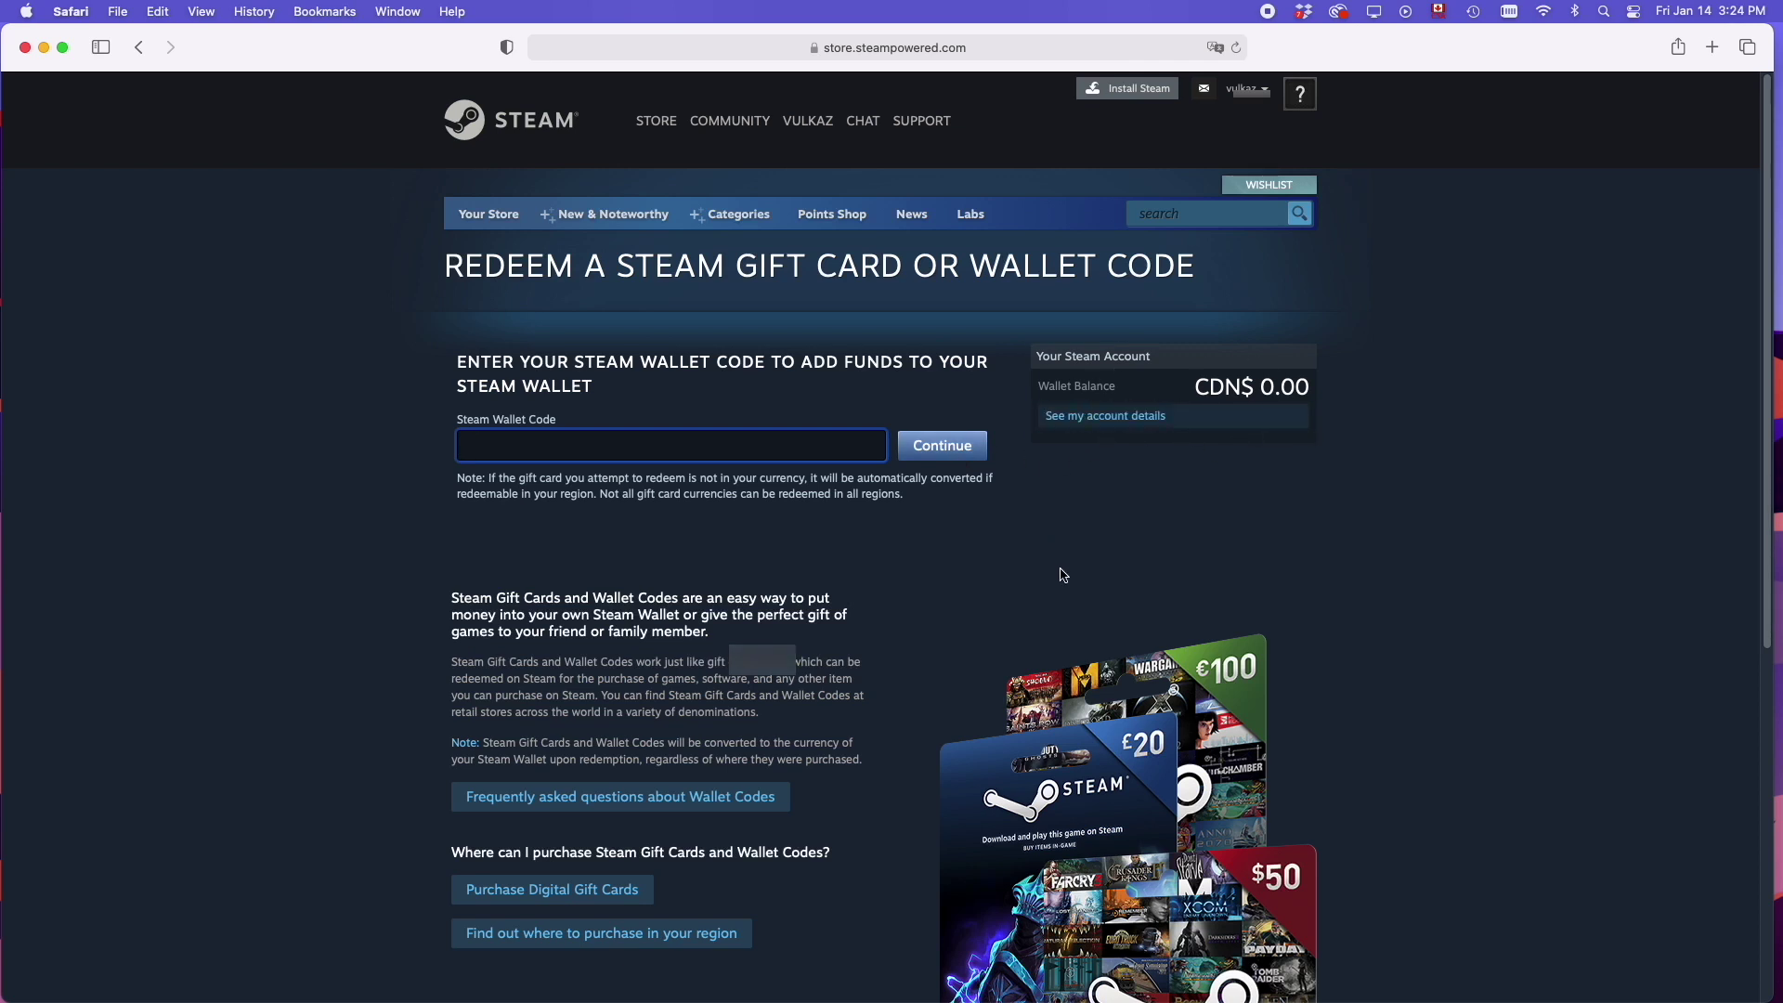
click(136, 47)
click(136, 48)
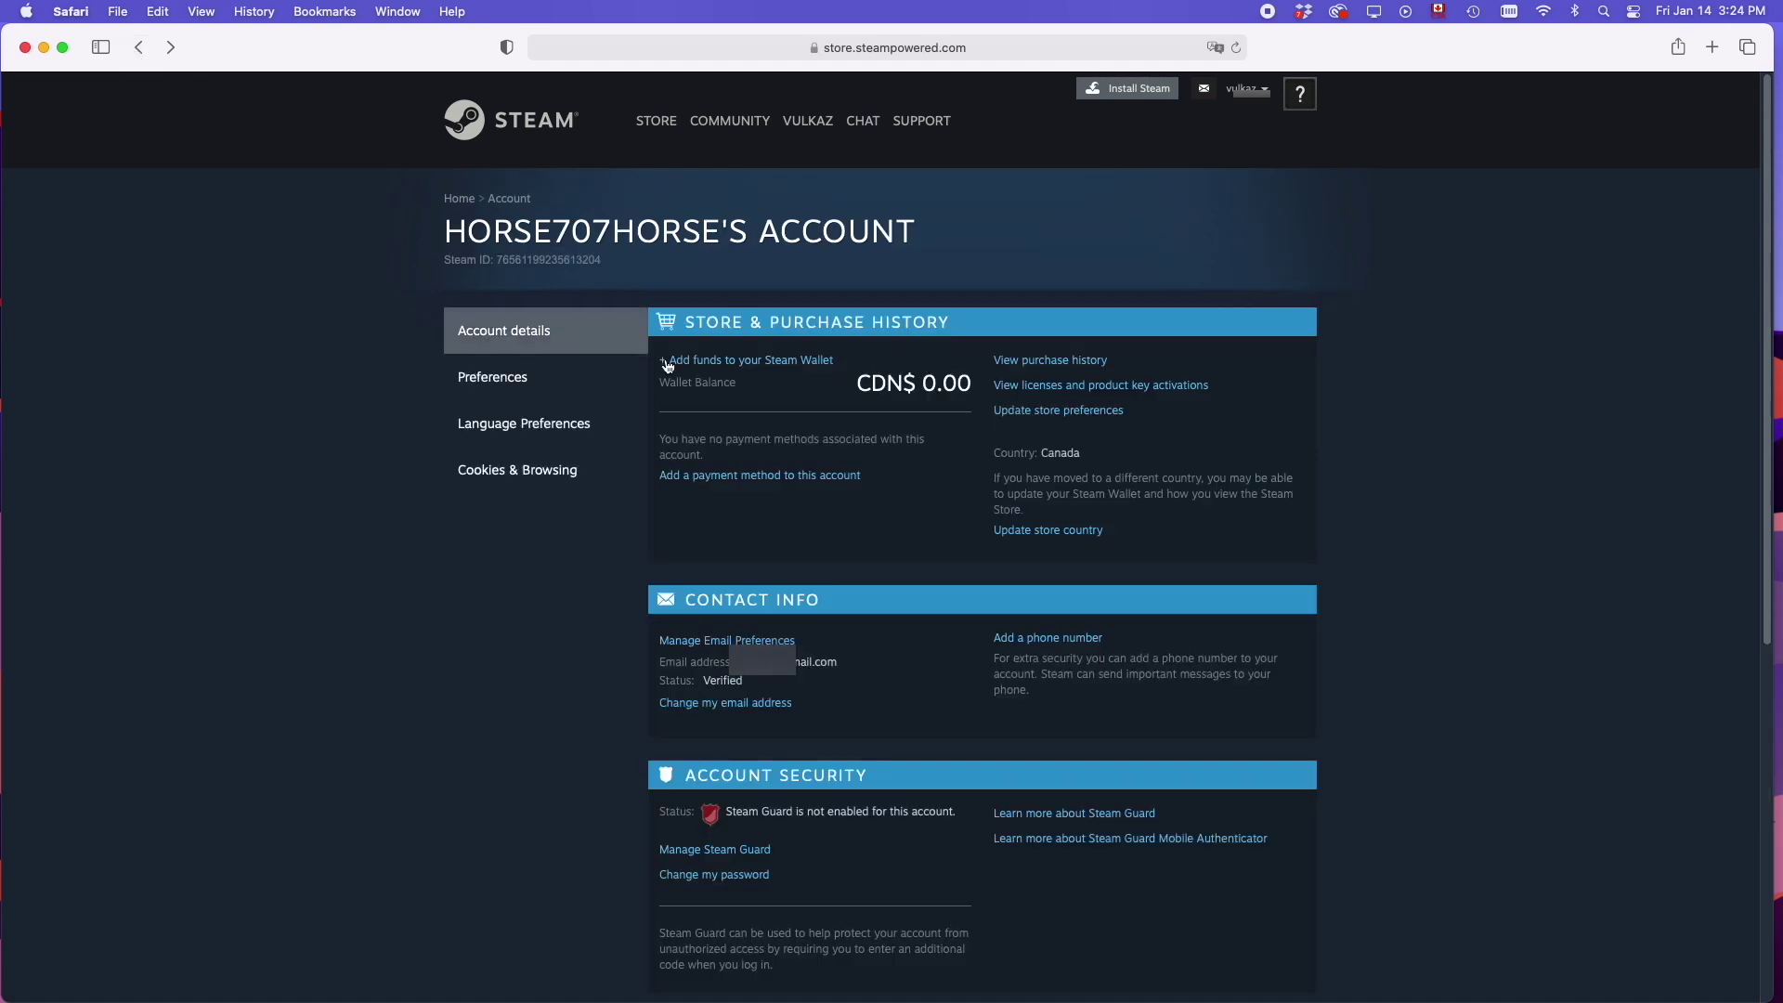
Open the add-payment-method form and keep Visa as the card type
click(795, 477)
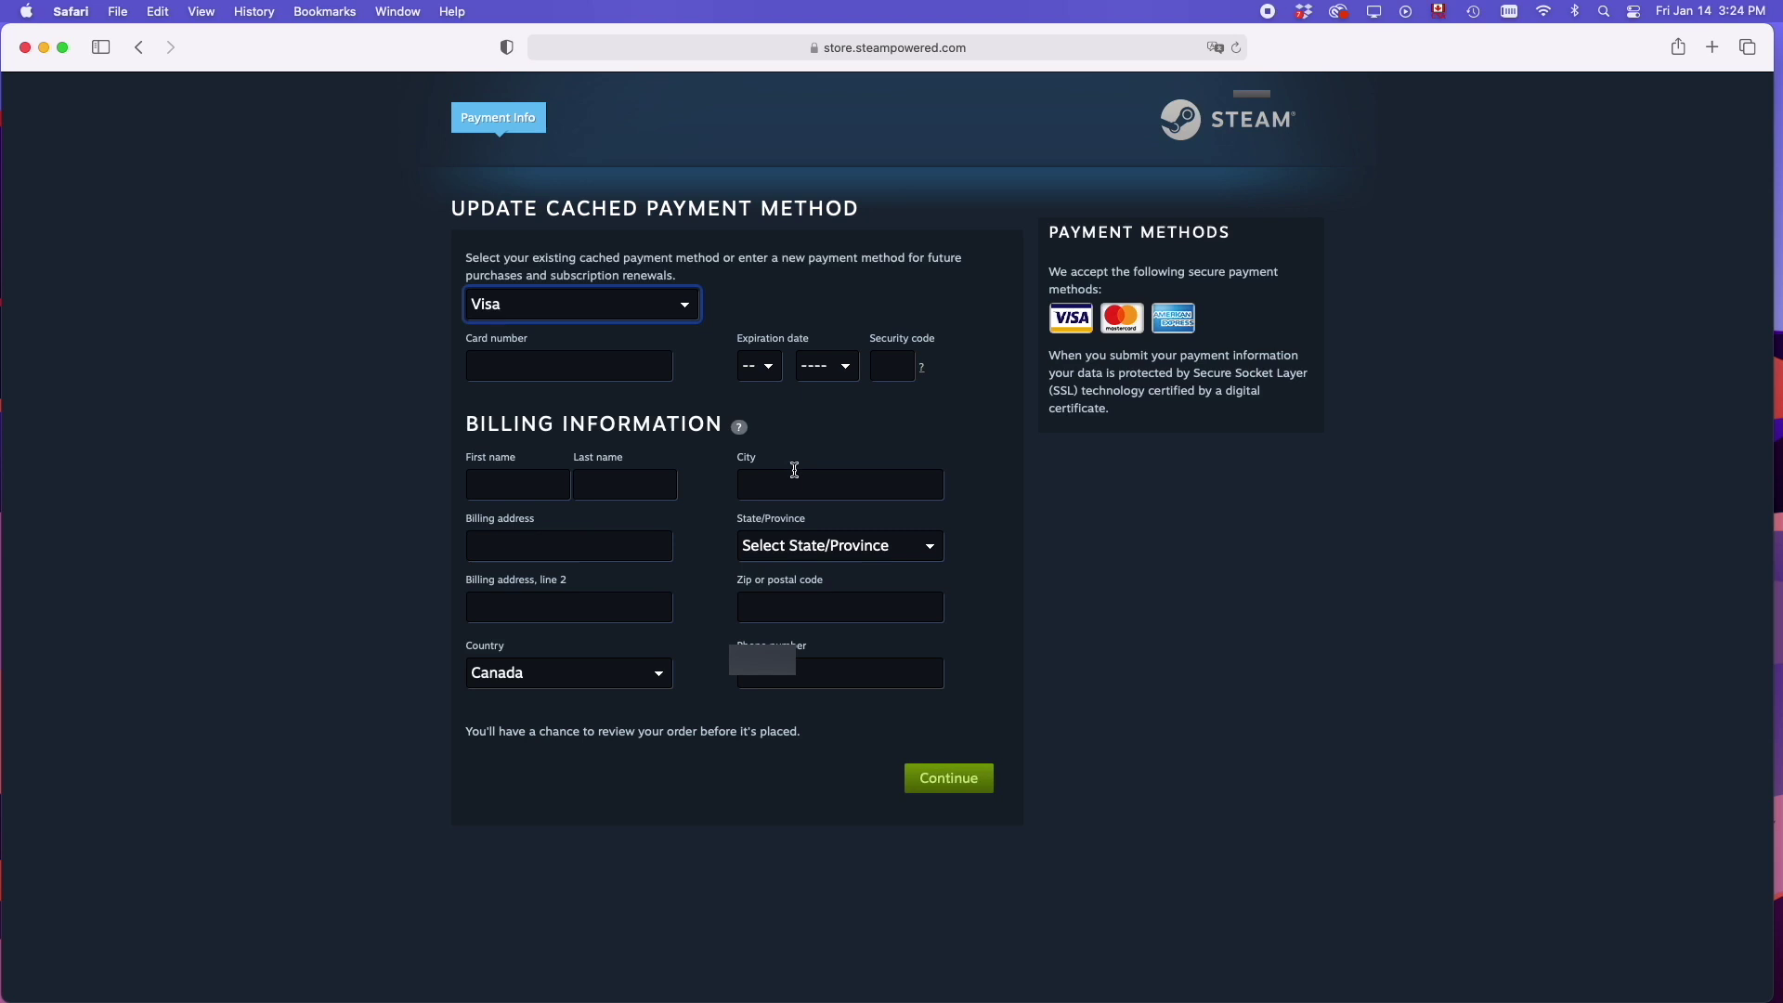
click(569, 307)
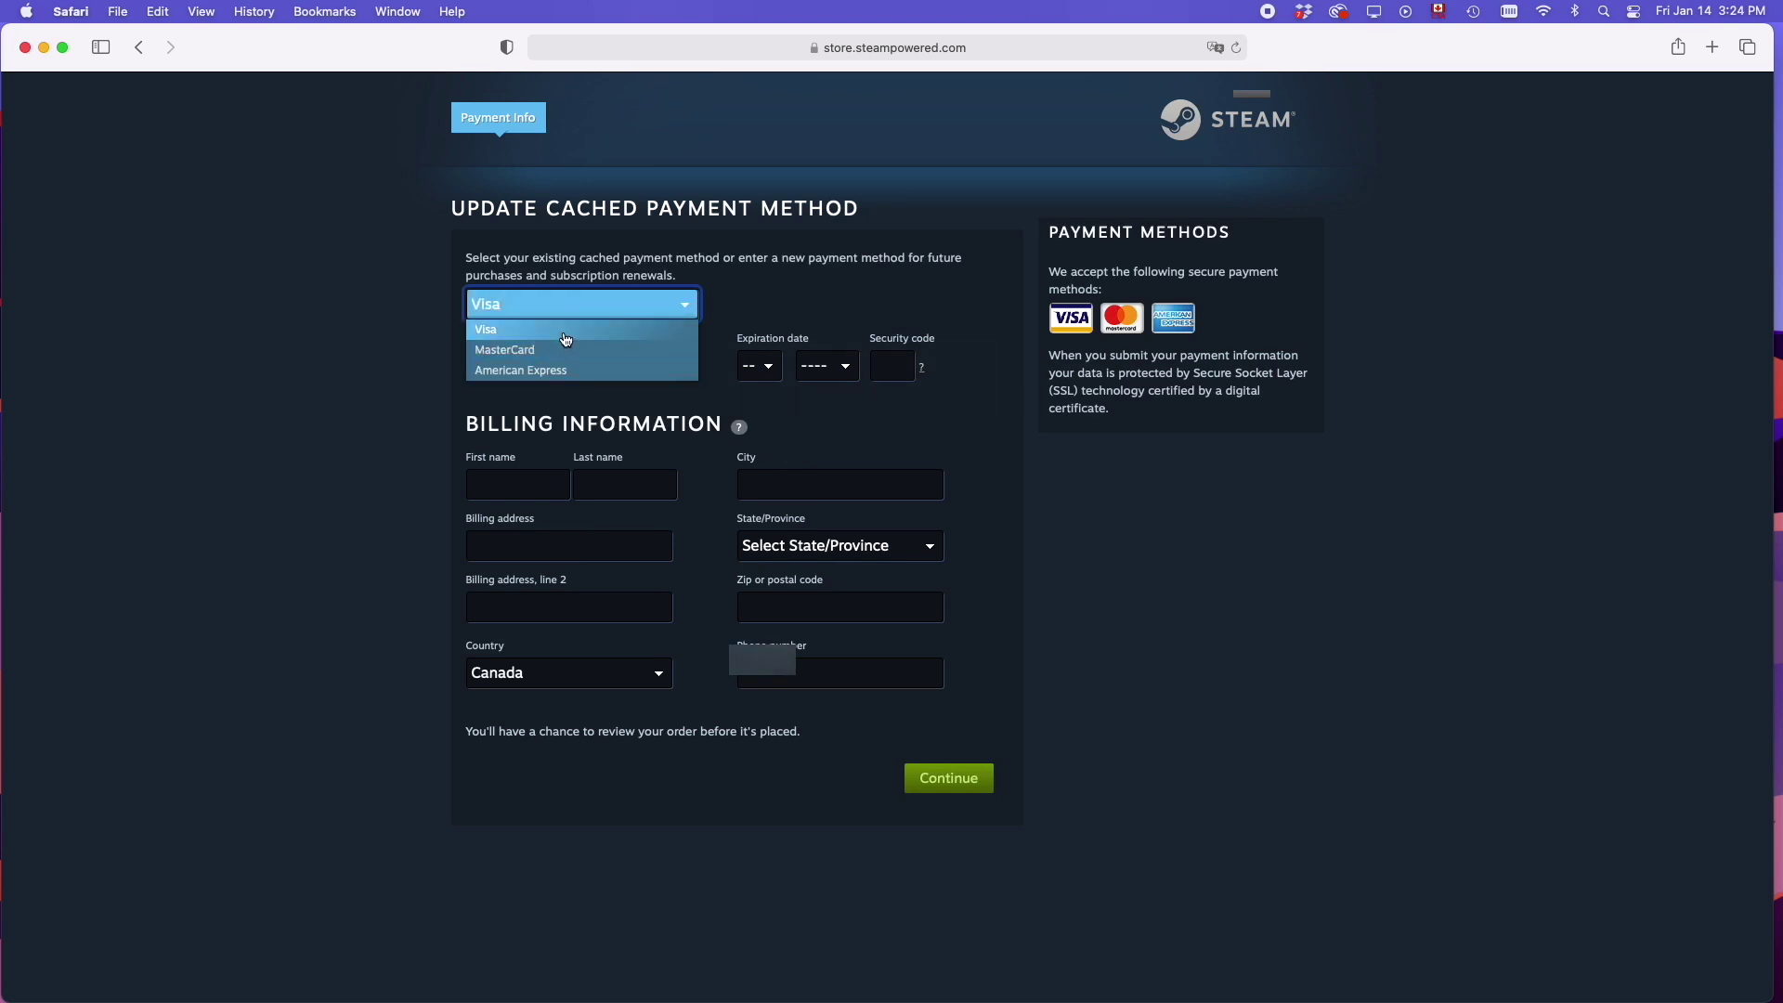
click(471, 425)
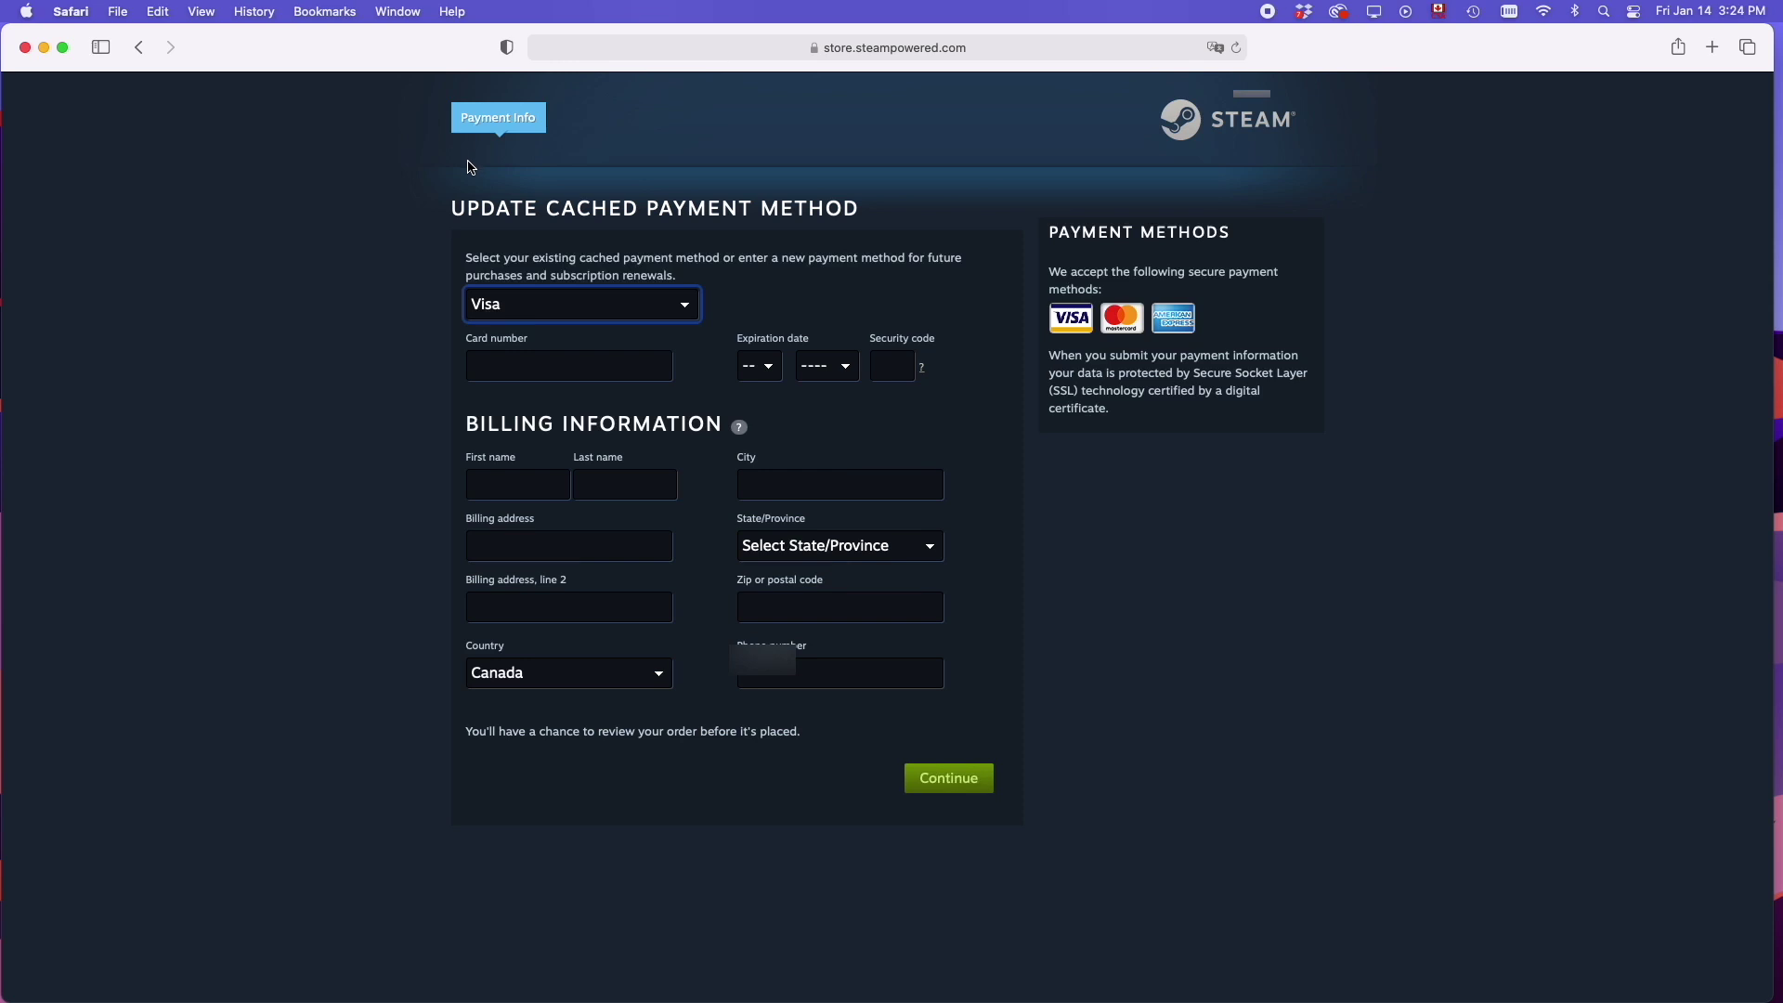